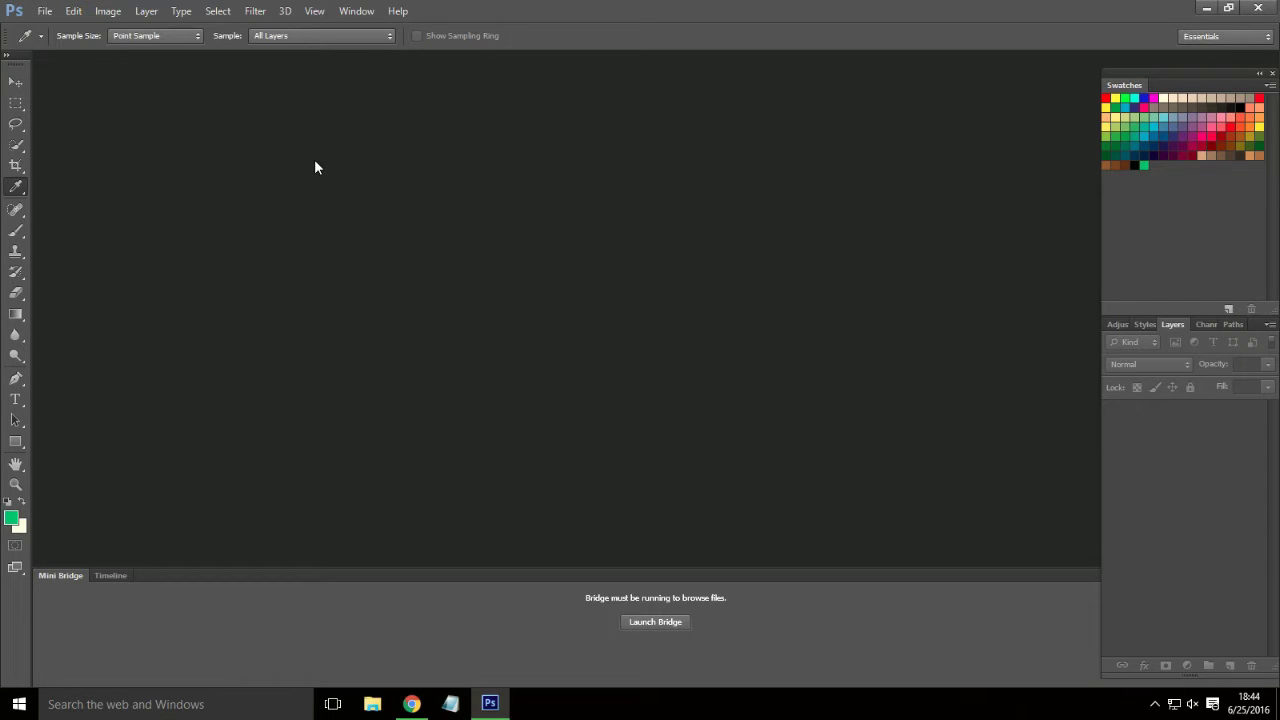
- Create a new blank document 1200 pixels wide (1200 × 1732 px)
{"action": "key", "text": "ctrl+n"}
{"action": "key", "text": "Escape"}
{"action": "left_click", "coordinate": [44, 11]}
{"action": "left_click", "coordinate": [63, 30]}
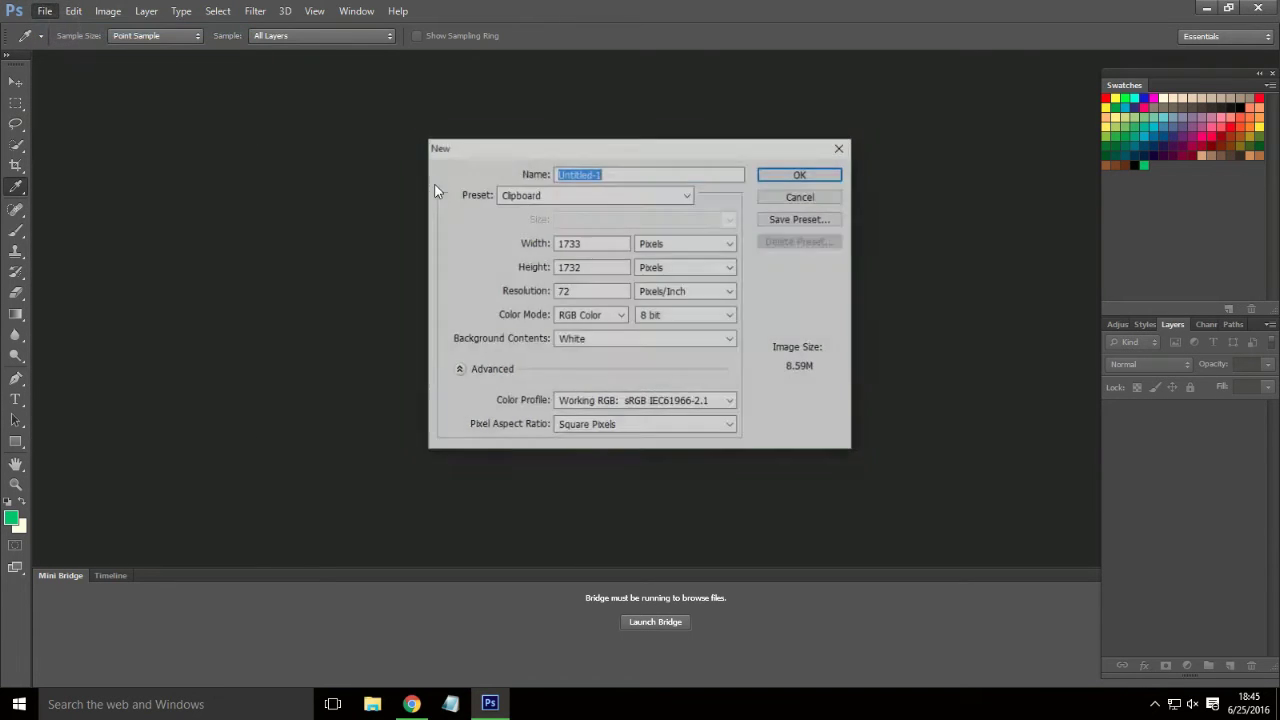
{"action": "double_click", "coordinate": [583, 243]}
{"action": "type", "text": "1200"}
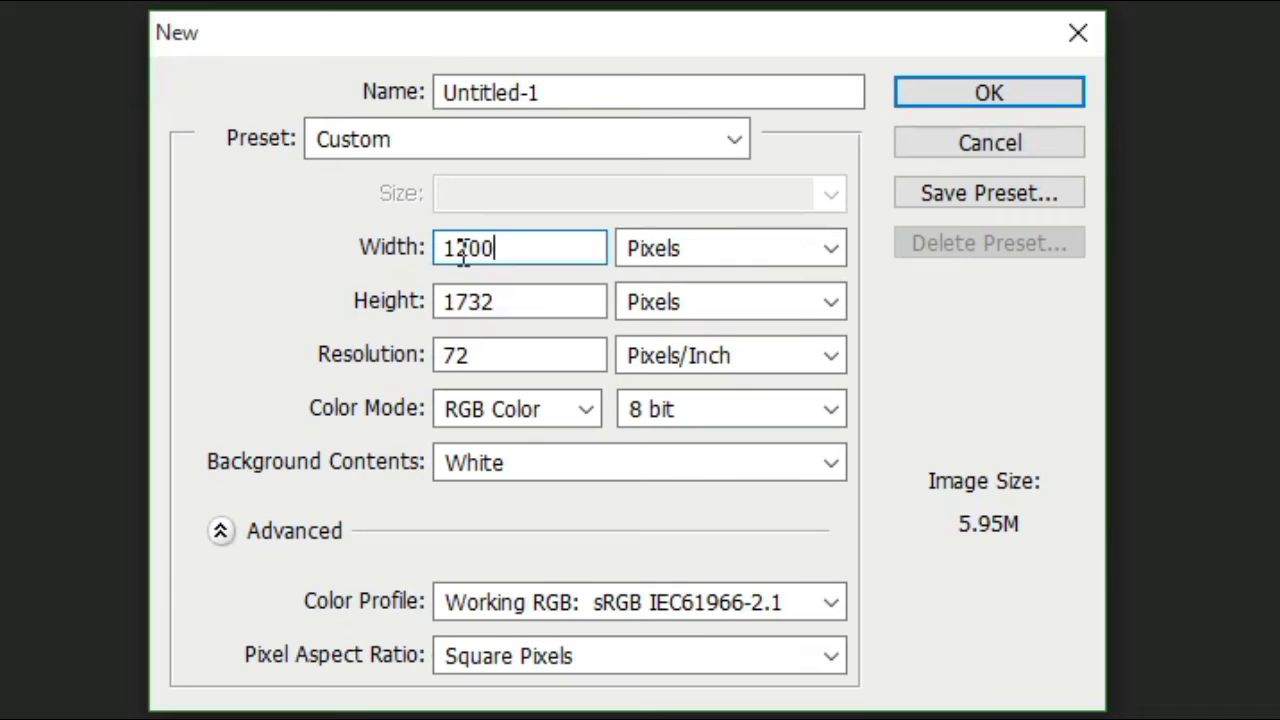
{"action": "left_click", "coordinate": [945, 90]}
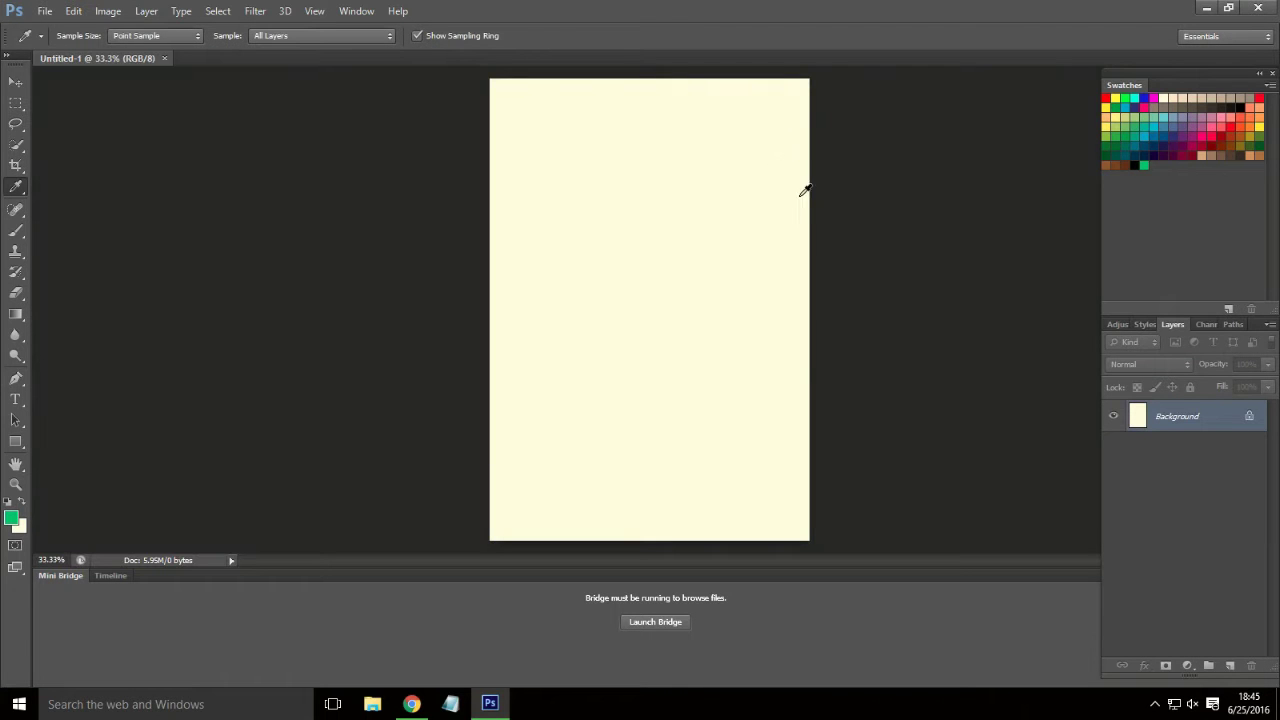
- Copy the Statue of Liberty image from the Chrome page
{"action": "left_click", "coordinate": [411, 704]}
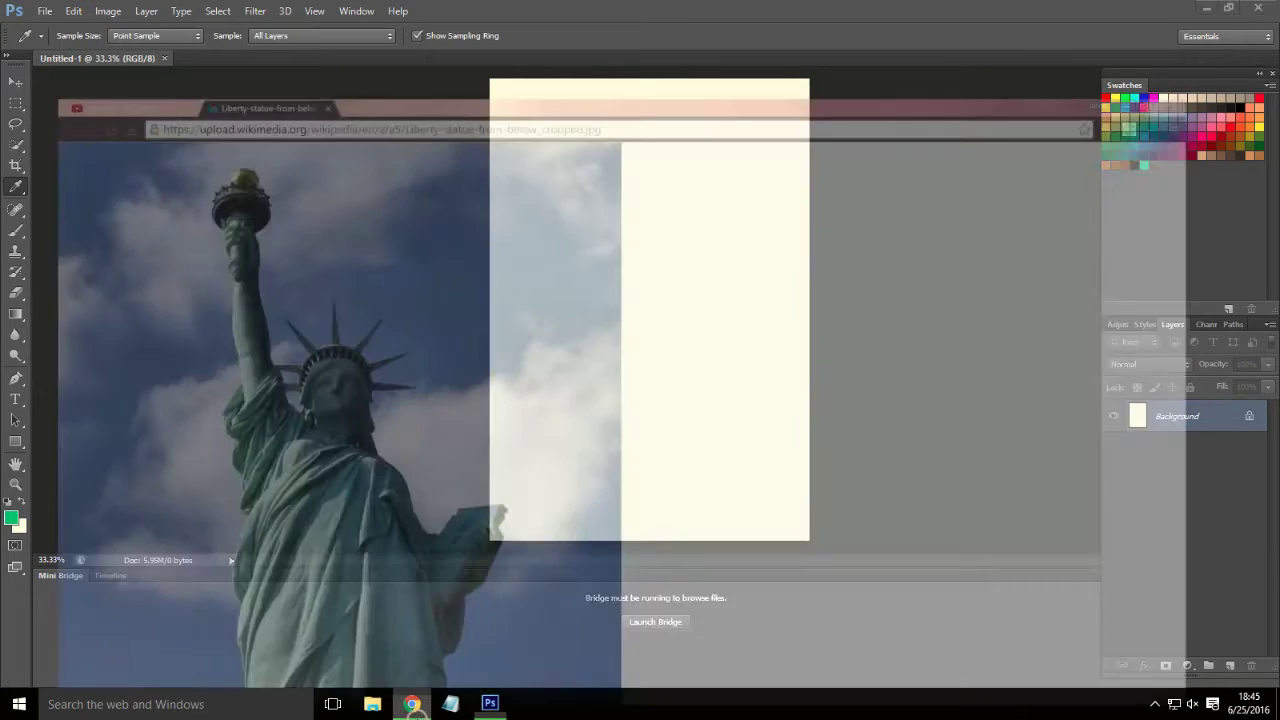
{"action": "right_click", "coordinate": [428, 380]}
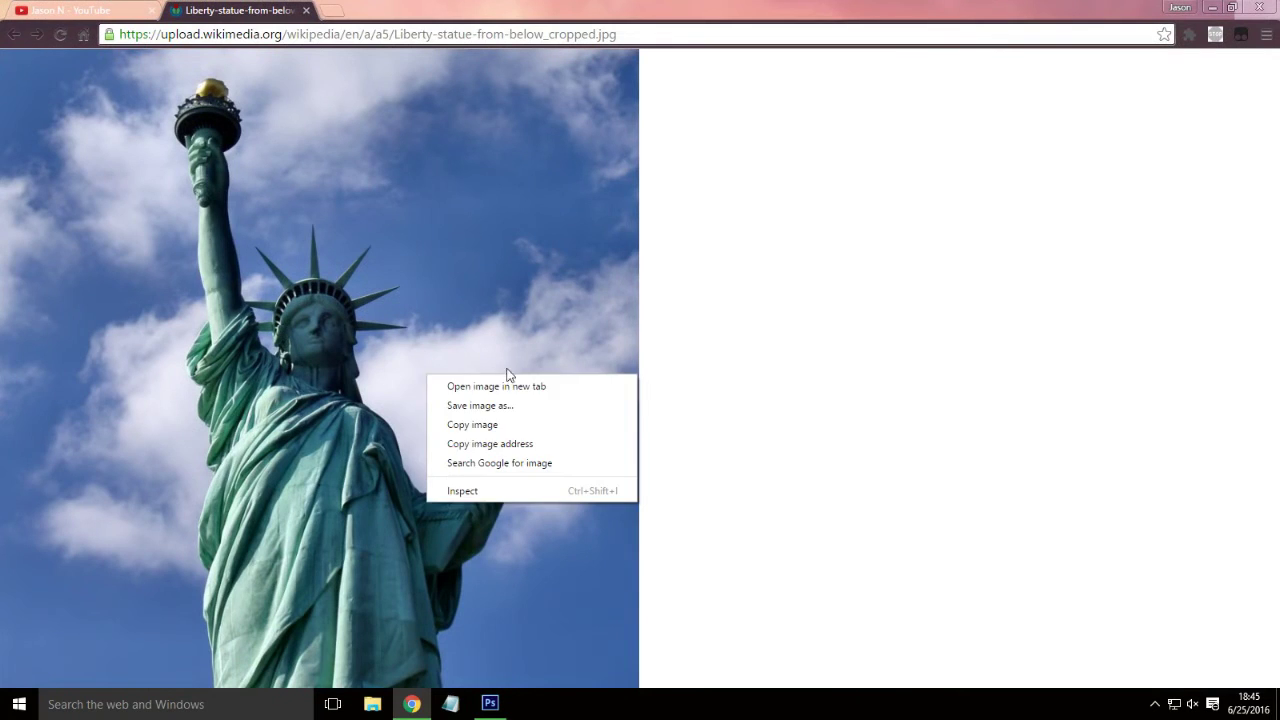
{"action": "left_click", "coordinate": [495, 424]}
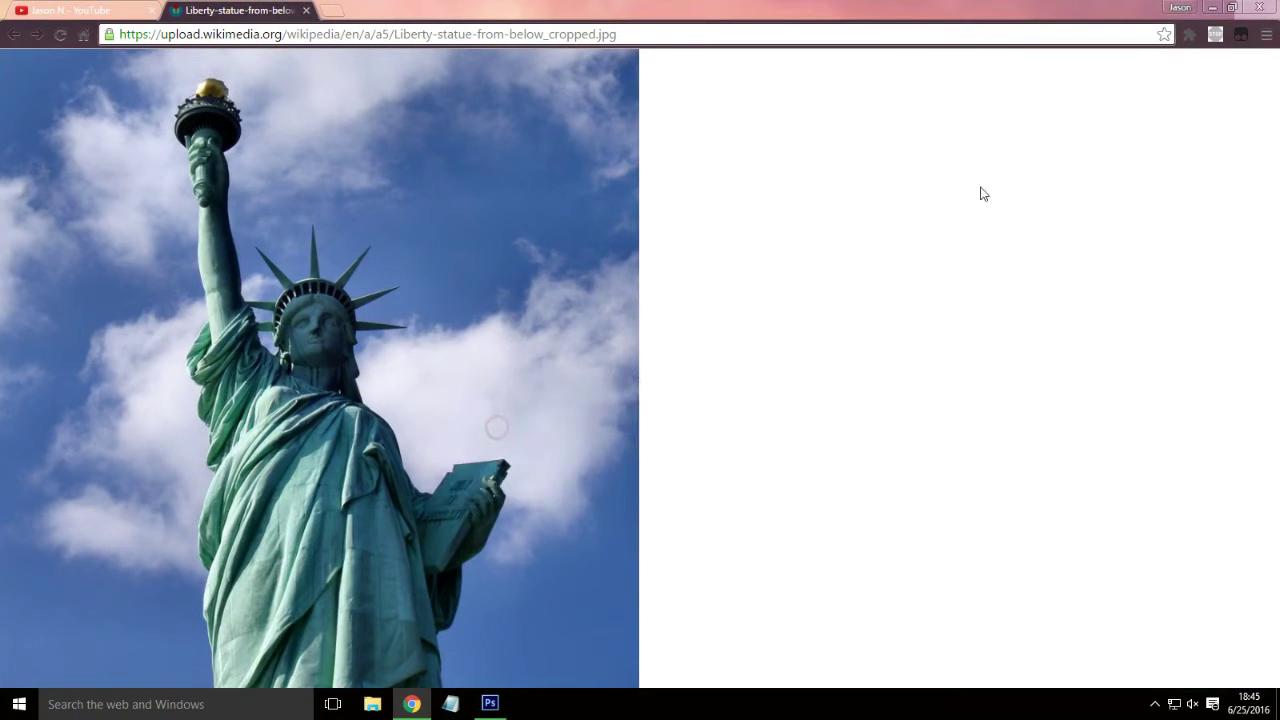
- Paste the statue photo as Layer 1 and drag it left with the Move tool to frame the statue
{"action": "left_click", "coordinate": [1210, 8]}
{"action": "right_click", "coordinate": [714, 277]}
{"action": "left_click", "coordinate": [620, 278]}
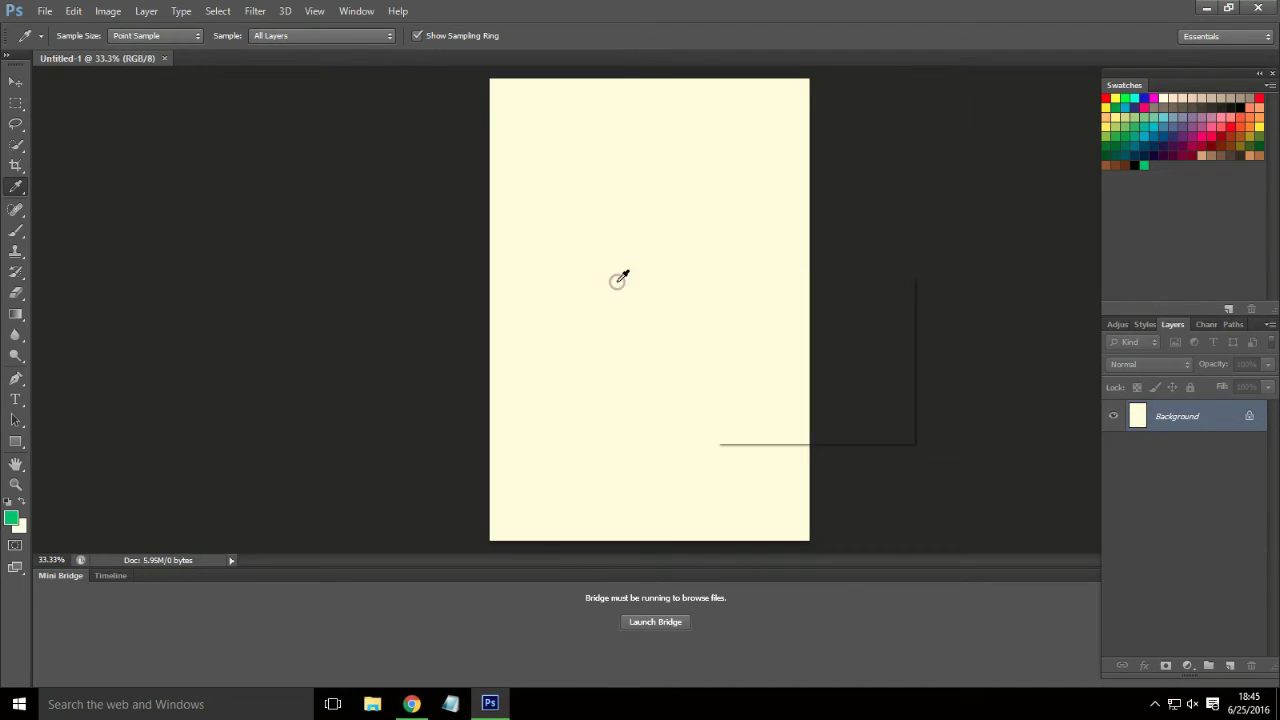
{"action": "key", "text": "ctrl+v"}
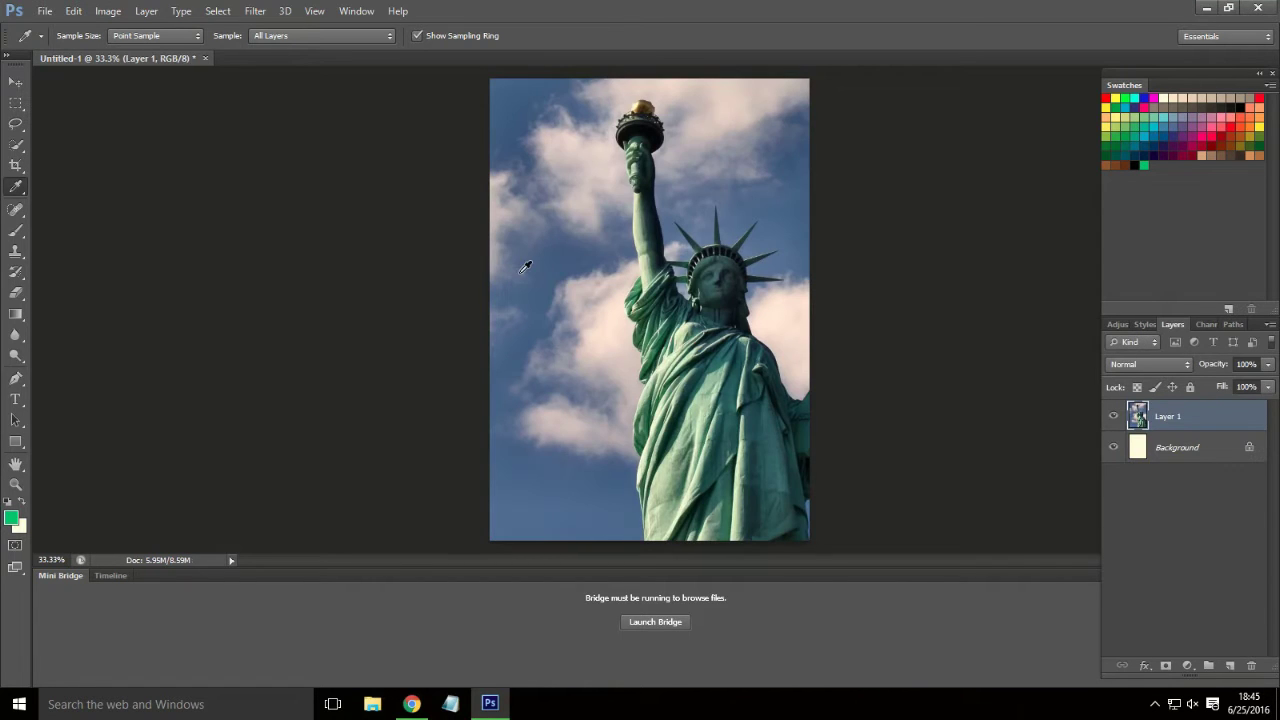
{"action": "left_click", "coordinate": [15, 82]}
{"action": "left_click_drag", "start_coordinate": [703, 335], "coordinate": [638, 336]}
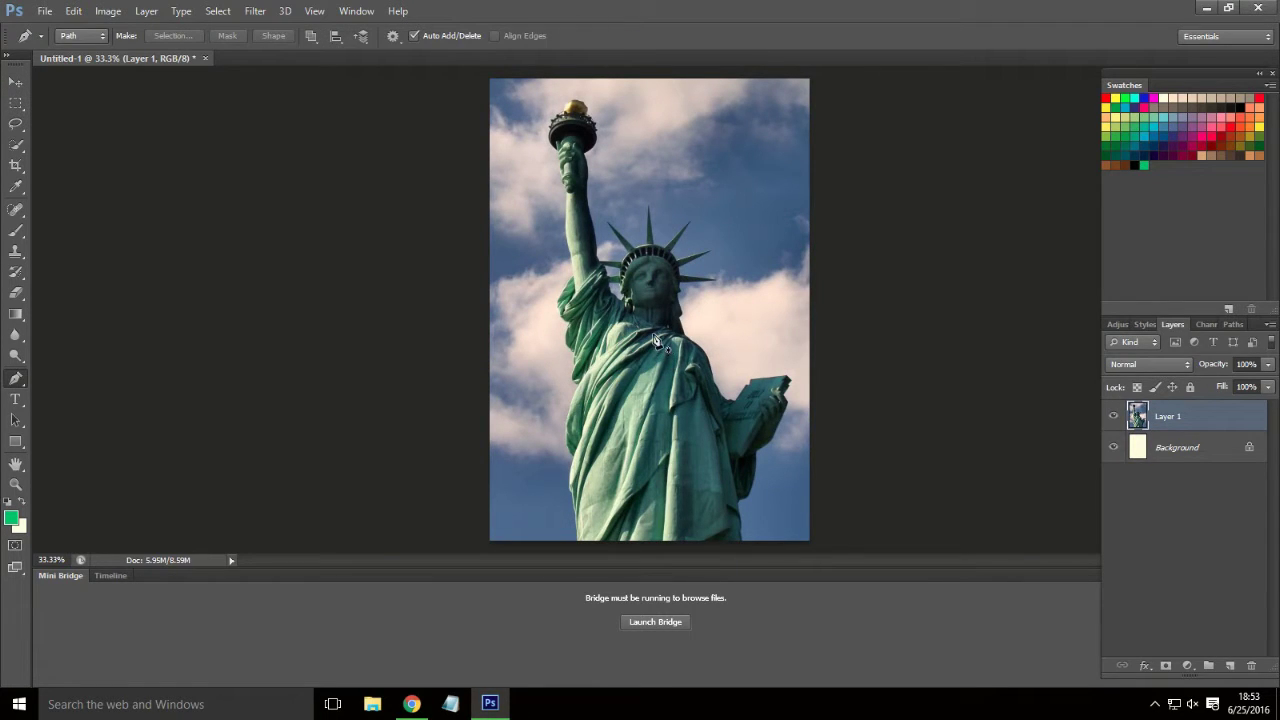
- Zoom in and start a Pen path at the robe's bottom, curving up its right edge
{"action": "key", "text": "z"}
{"action": "left_click_drag", "start_coordinate": [753, 521], "coordinate": [753, 521]}
{"action": "key", "text": "p"}
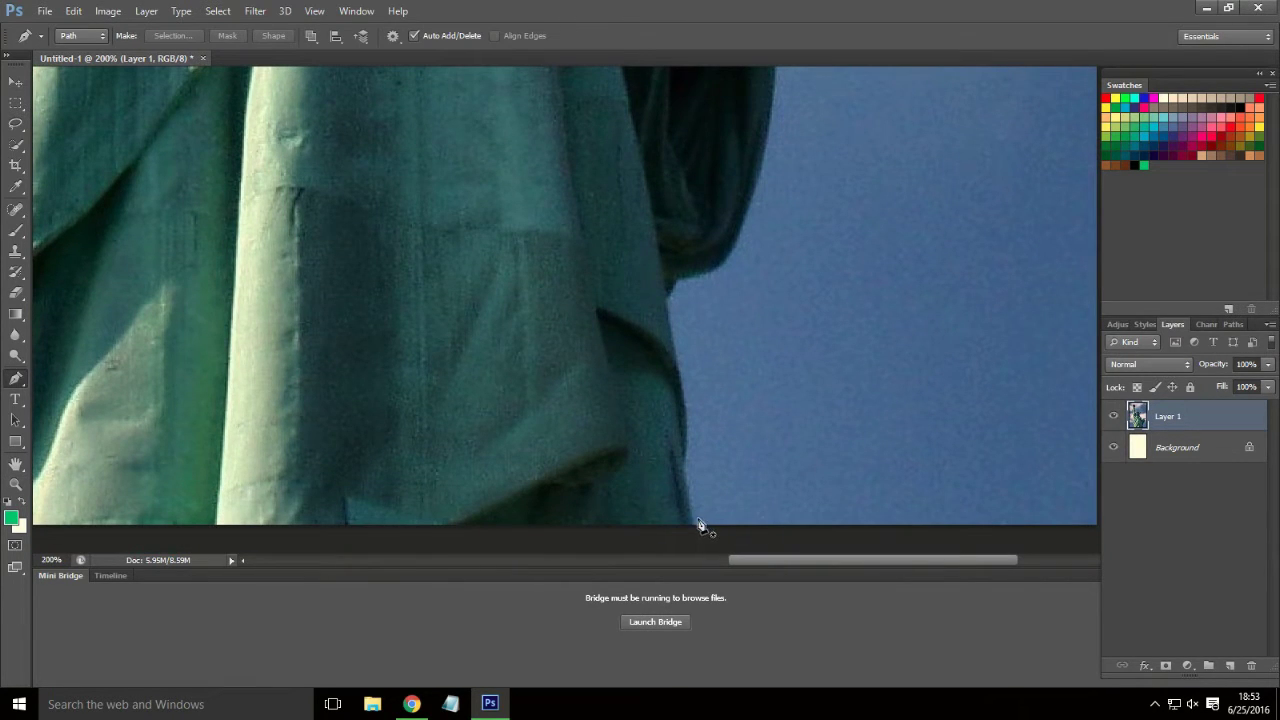
{"action": "left_click", "coordinate": [693, 521]}
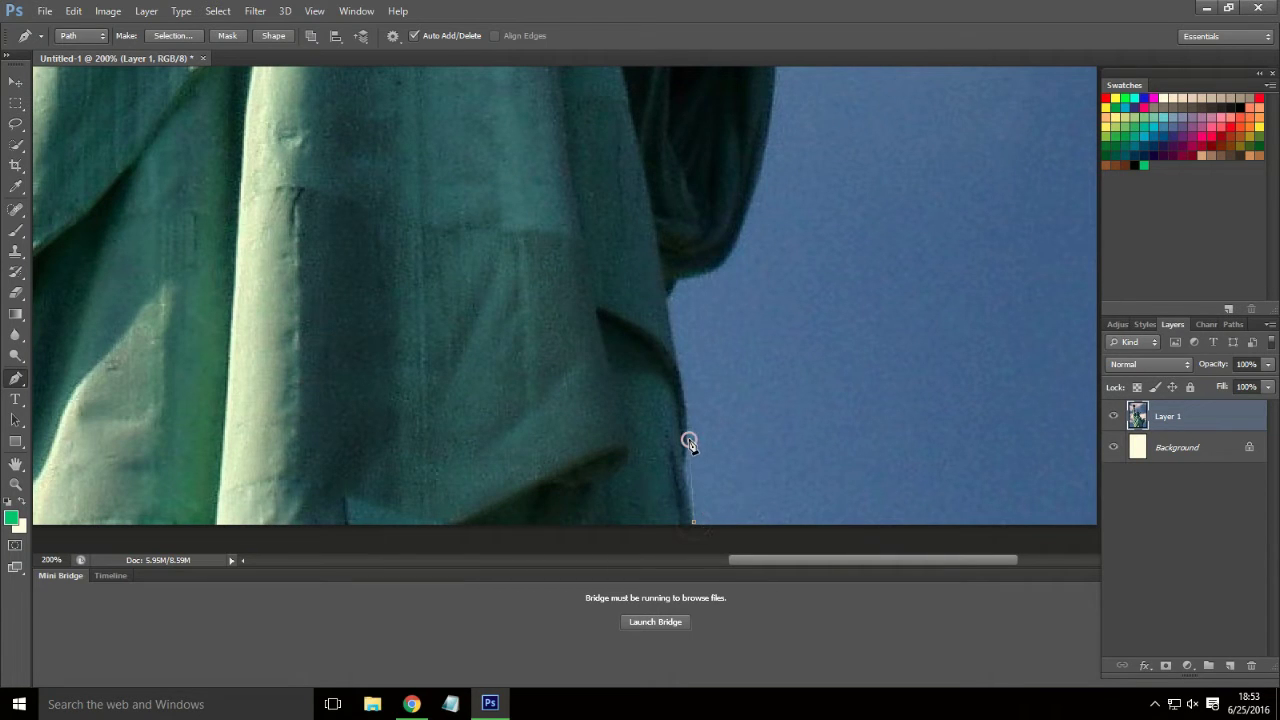
{"action": "mouse_move", "coordinate": [689, 441]}
{"action": "left_mouse_down"}
{"action": "mouse_move", "coordinate": [697, 432]}
{"action": "mouse_move", "coordinate": [686, 451]}
{"action": "left_mouse_up"}
{"action": "left_click", "coordinate": [665, 303]}
{"action": "left_click_drag", "start_coordinate": [665, 303], "coordinate": [648, 246]}
- Continue the path around the robe fold's corner and up the sleeve edge
{"action": "left_click", "coordinate": [665, 303], "text": "alt"}
{"action": "left_click", "coordinate": [682, 284]}
{"action": "scroll", "coordinate": [729, 314], "scroll_direction": "up", "scroll_amount": 3}
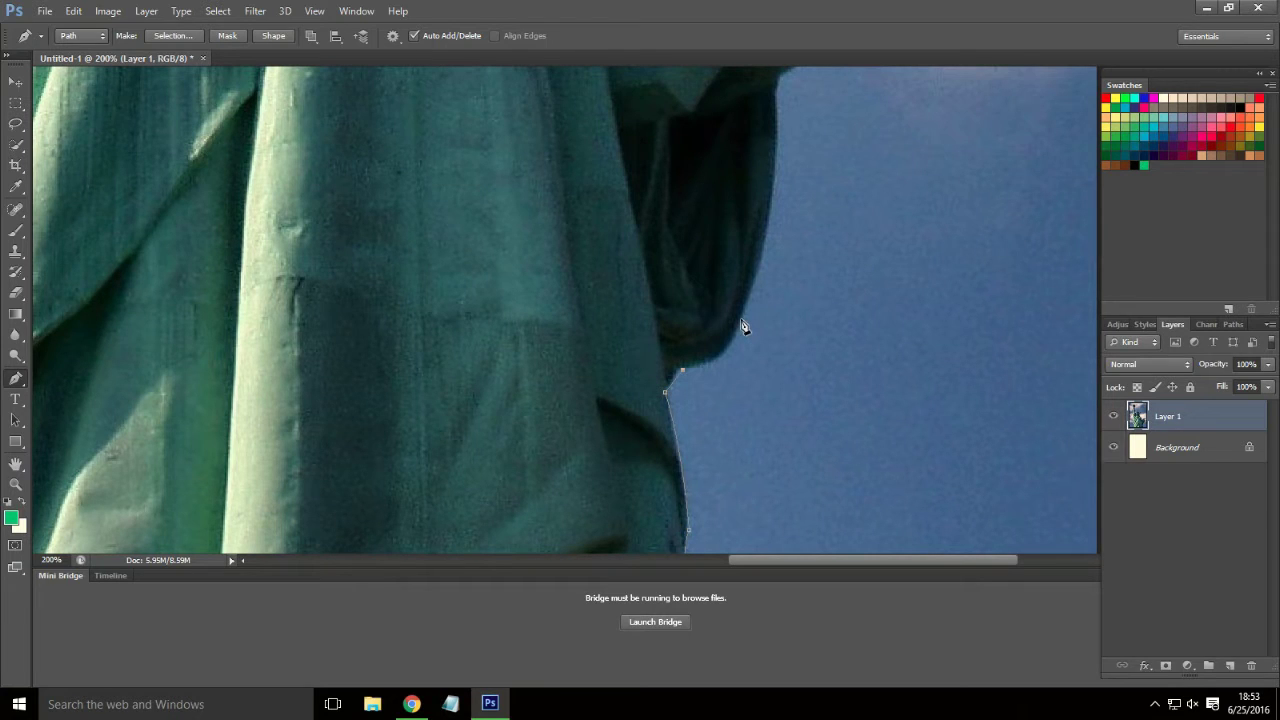
{"action": "left_click_drag", "start_coordinate": [742, 320], "coordinate": [754, 274]}
{"action": "scroll", "coordinate": [749, 320], "scroll_direction": "up", "scroll_amount": 2}
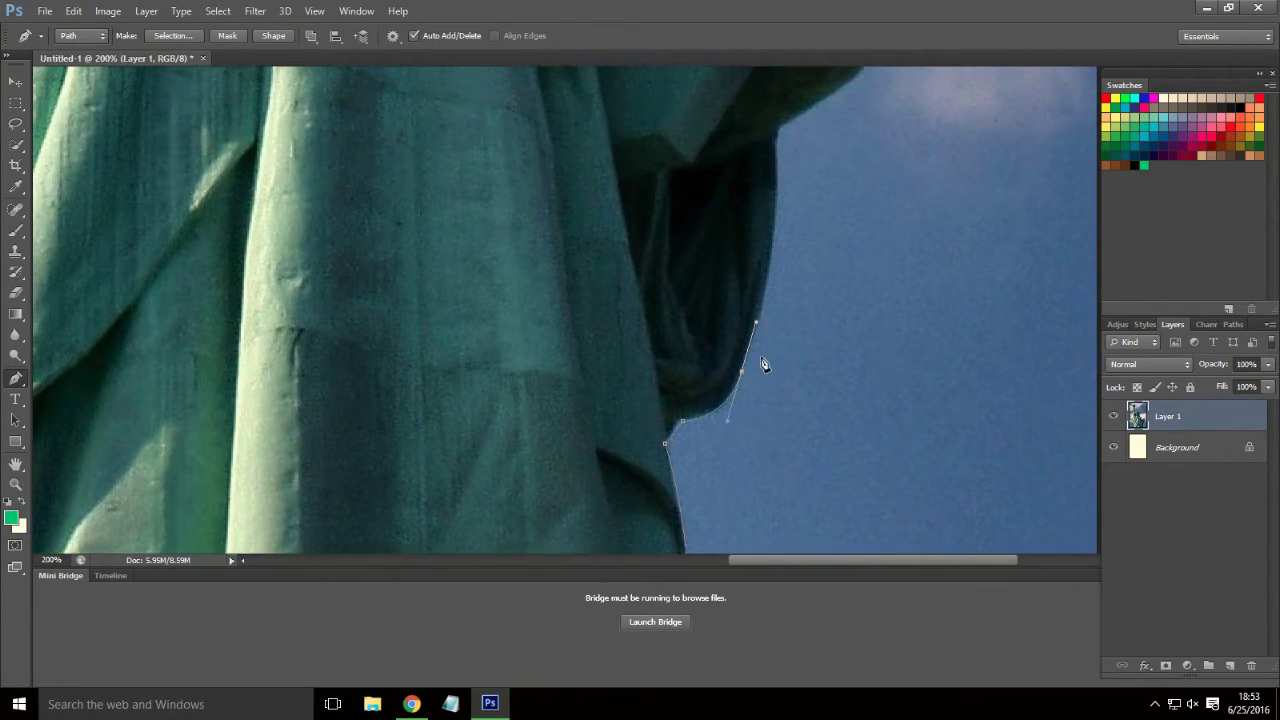
{"action": "scroll", "coordinate": [763, 364], "scroll_direction": "up", "scroll_amount": 1}
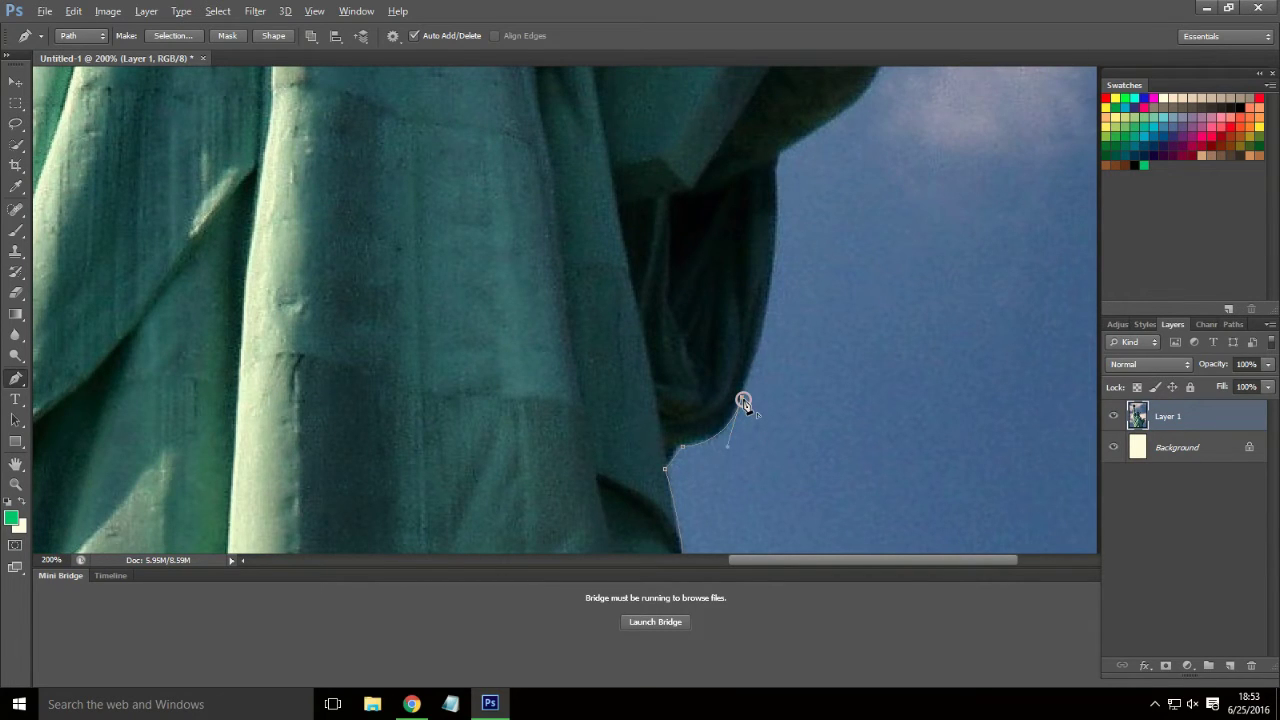
{"action": "left_click_drag", "start_coordinate": [777, 221], "coordinate": [775, 141]}
- Extend the path with curved anchors to the top of the sleeve
{"action": "left_click", "coordinate": [779, 221], "text": "alt"}
{"action": "scroll", "coordinate": [783, 223], "scroll_direction": "up", "scroll_amount": 2}
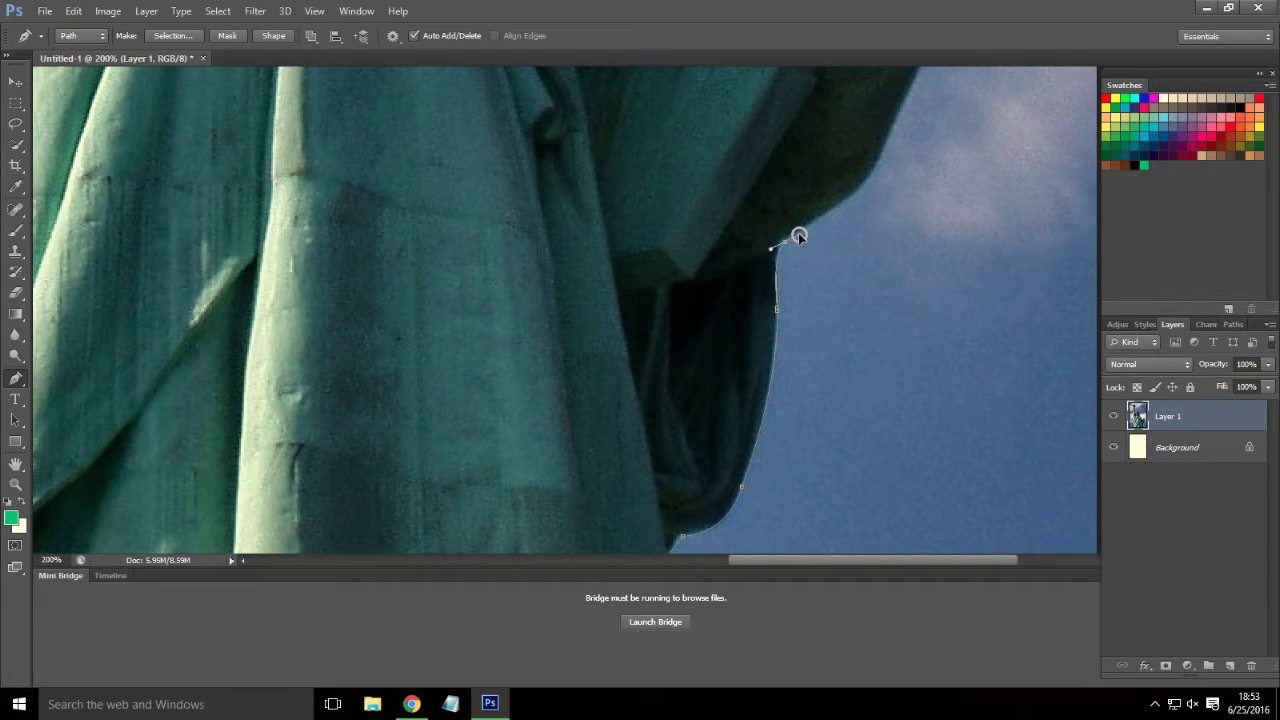
{"action": "mouse_move", "coordinate": [798, 236]}
{"action": "left_mouse_down"}
{"action": "mouse_move", "coordinate": [791, 251]}
{"action": "mouse_move", "coordinate": [784, 242]}
{"action": "left_mouse_up"}
{"action": "mouse_move", "coordinate": [886, 138]}
{"action": "left_mouse_down"}
{"action": "mouse_move", "coordinate": [891, 94]}
{"action": "mouse_move", "coordinate": [889, 137]}
{"action": "left_mouse_up"}
{"action": "scroll", "coordinate": [943, 286], "scroll_direction": "up", "scroll_amount": 5}
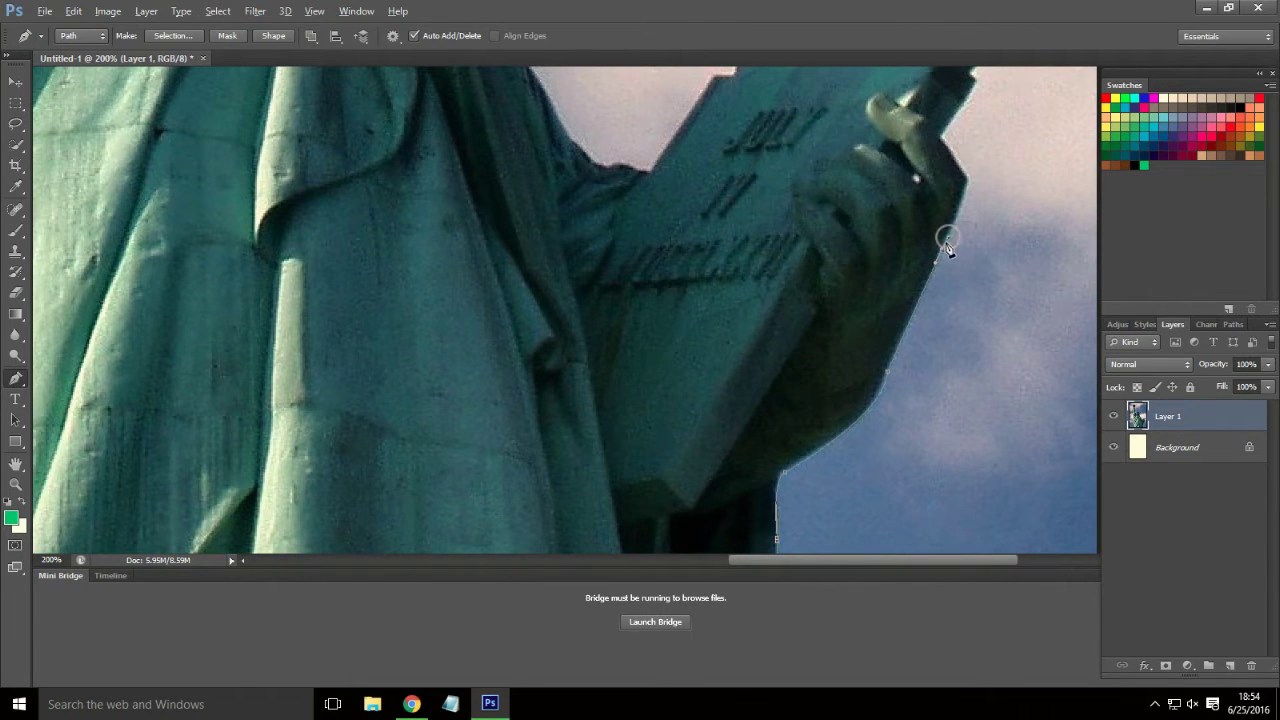
{"action": "scroll", "coordinate": [955, 268], "scroll_direction": "up", "scroll_amount": 2}
{"action": "scroll", "coordinate": [962, 272], "scroll_direction": "up", "scroll_amount": 1}
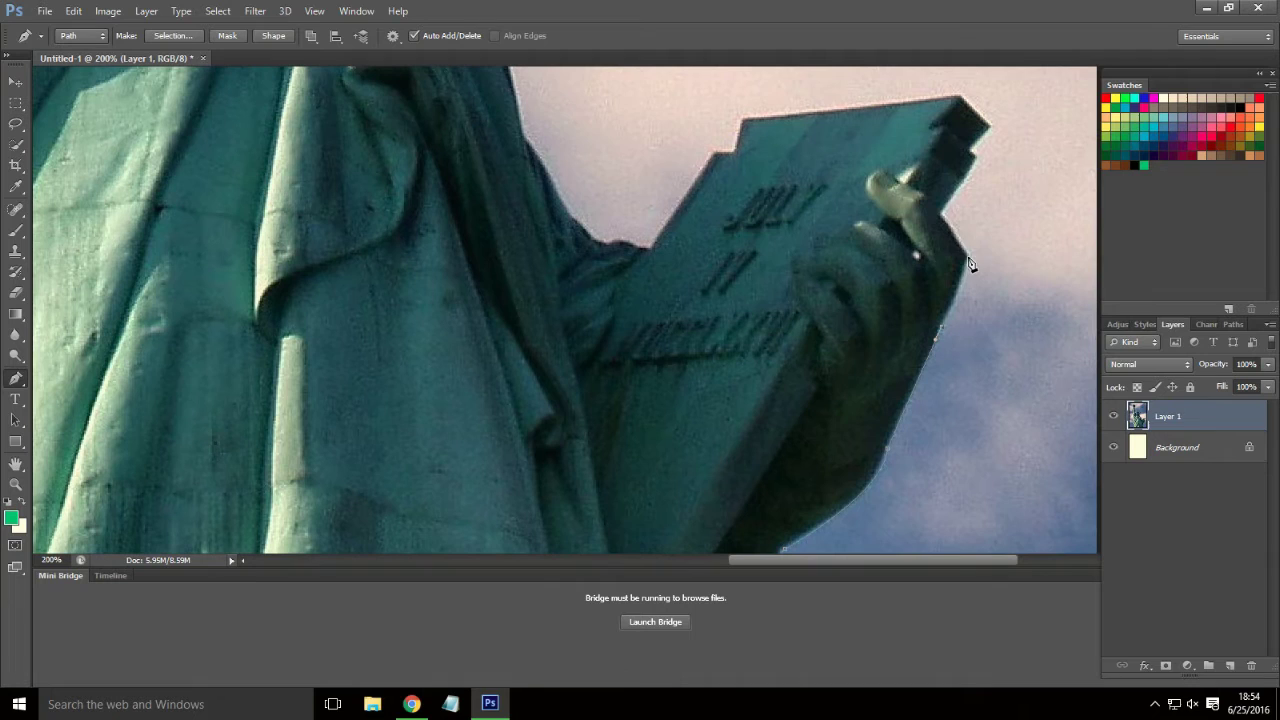
- Place anchors around the hand, the tablet's corners and top edge, and the arm edge
{"action": "left_click", "coordinate": [961, 182]}
{"action": "left_click", "coordinate": [993, 127]}
{"action": "left_click", "coordinate": [960, 98]}
{"action": "left_click", "coordinate": [743, 119]}
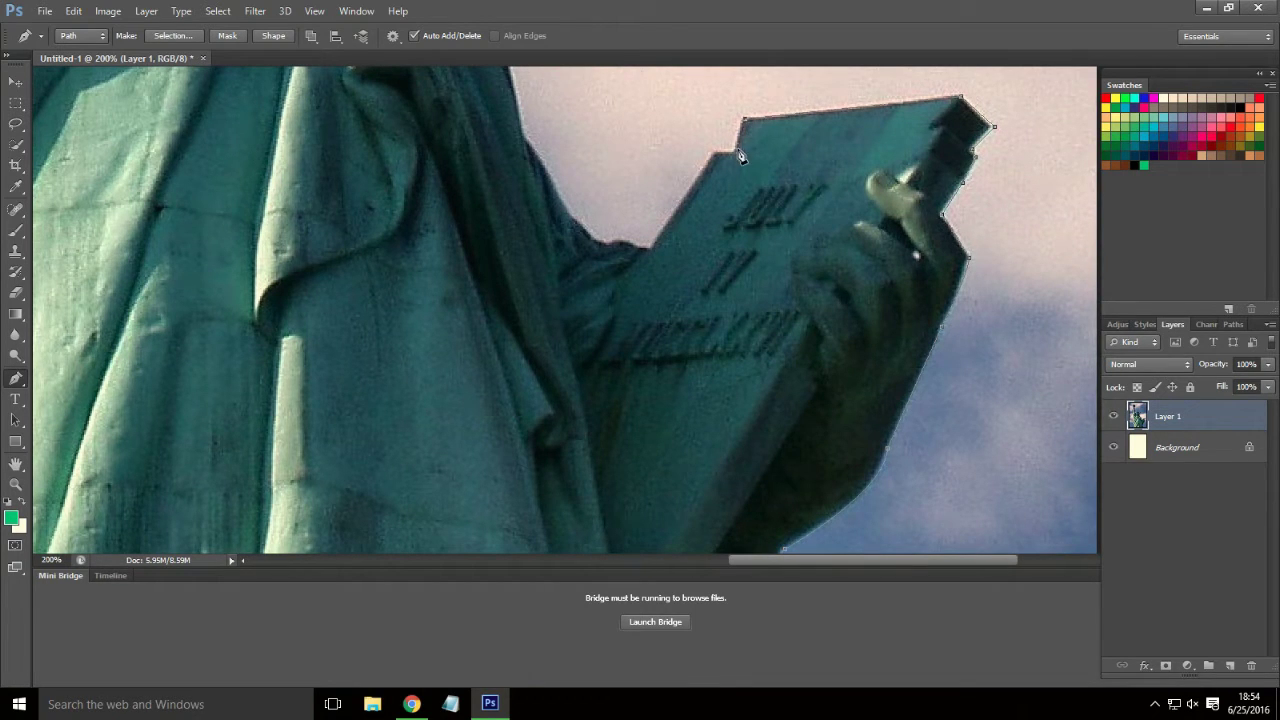
{"action": "left_click", "coordinate": [597, 245]}
{"action": "left_click", "coordinate": [572, 214]}
{"action": "scroll", "coordinate": [530, 262], "scroll_direction": "up", "scroll_amount": 4}
{"action": "left_click", "coordinate": [530, 262]}
{"action": "scroll", "coordinate": [528, 257], "scroll_direction": "up", "scroll_amount": 5}
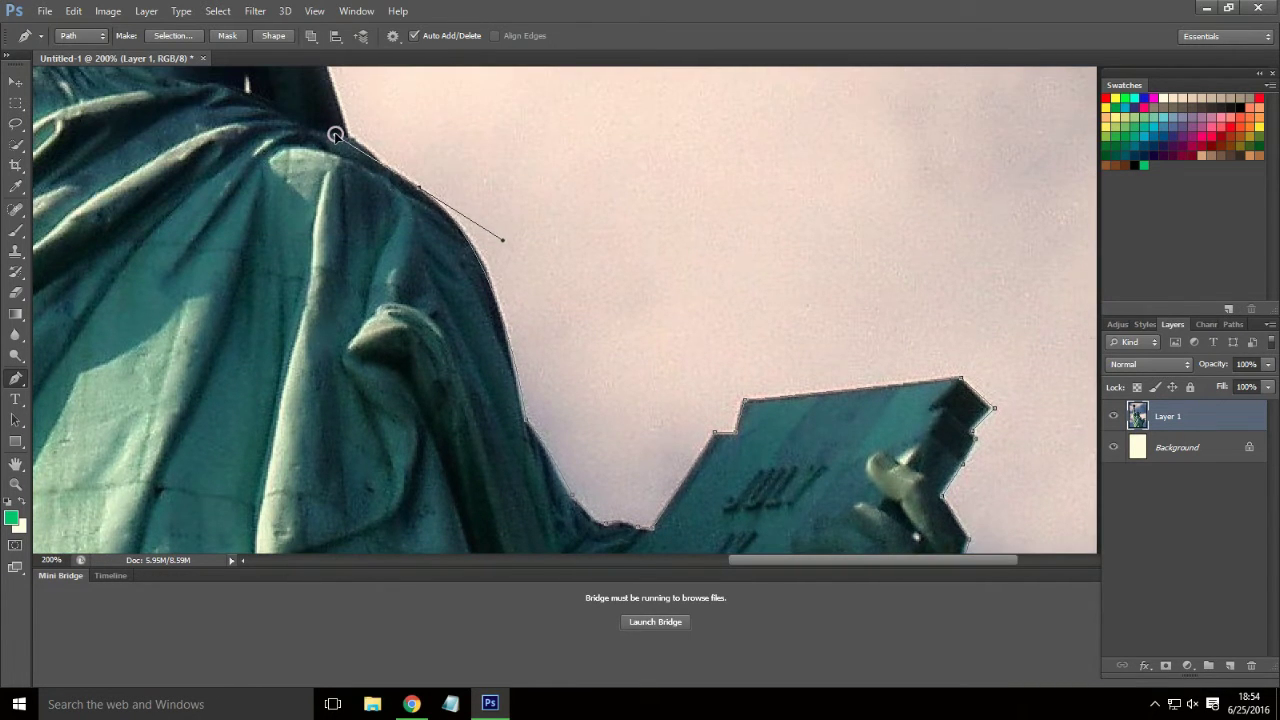
- Continue the path along the shoulder edge to beside the statue's neck
{"action": "key", "text": "z"}
{"action": "left_click", "coordinate": [478, 255]}
{"action": "left_click", "coordinate": [478, 255], "text": "alt"}
{"action": "key", "text": "p"}
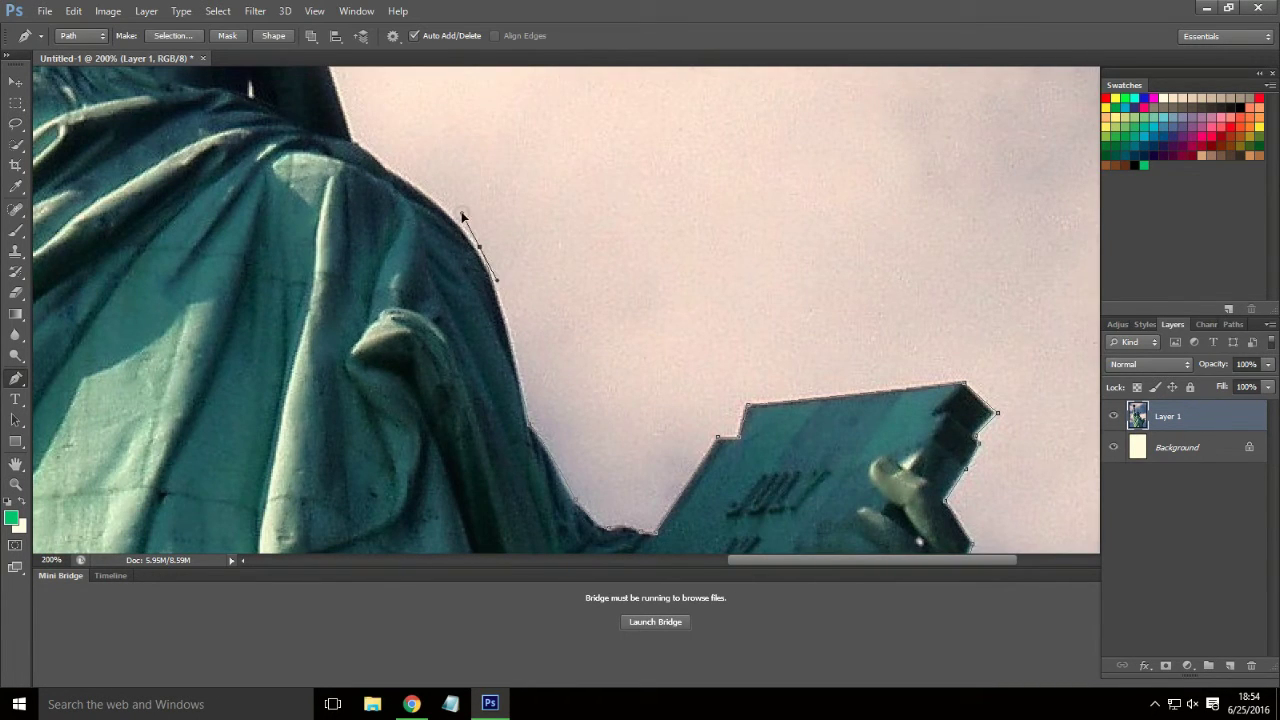
{"action": "left_click", "coordinate": [478, 250]}
{"action": "scroll", "coordinate": [480, 251], "scroll_direction": "up", "scroll_amount": 2}
{"action": "left_click", "coordinate": [388, 234]}
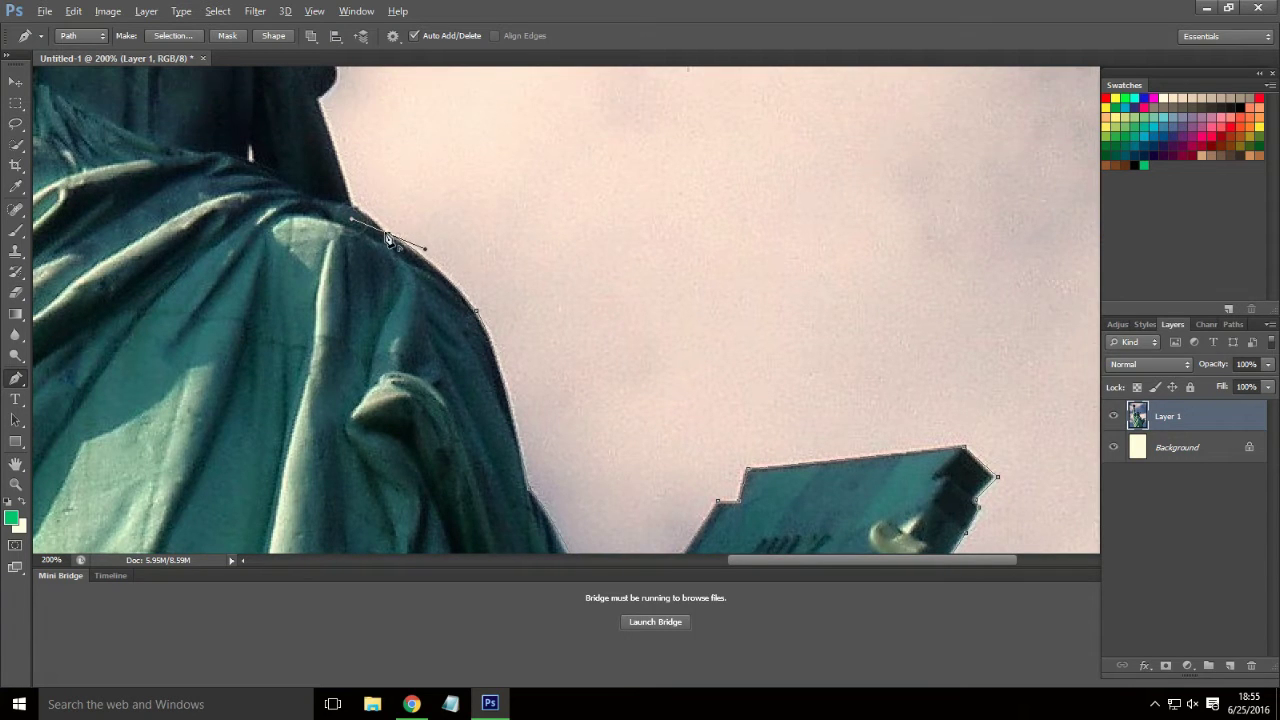
{"action": "scroll", "coordinate": [352, 210], "scroll_direction": "up", "scroll_amount": 3}
{"action": "left_click", "coordinate": [306, 163]}
{"action": "scroll", "coordinate": [306, 163], "scroll_direction": "up", "scroll_amount": 2}
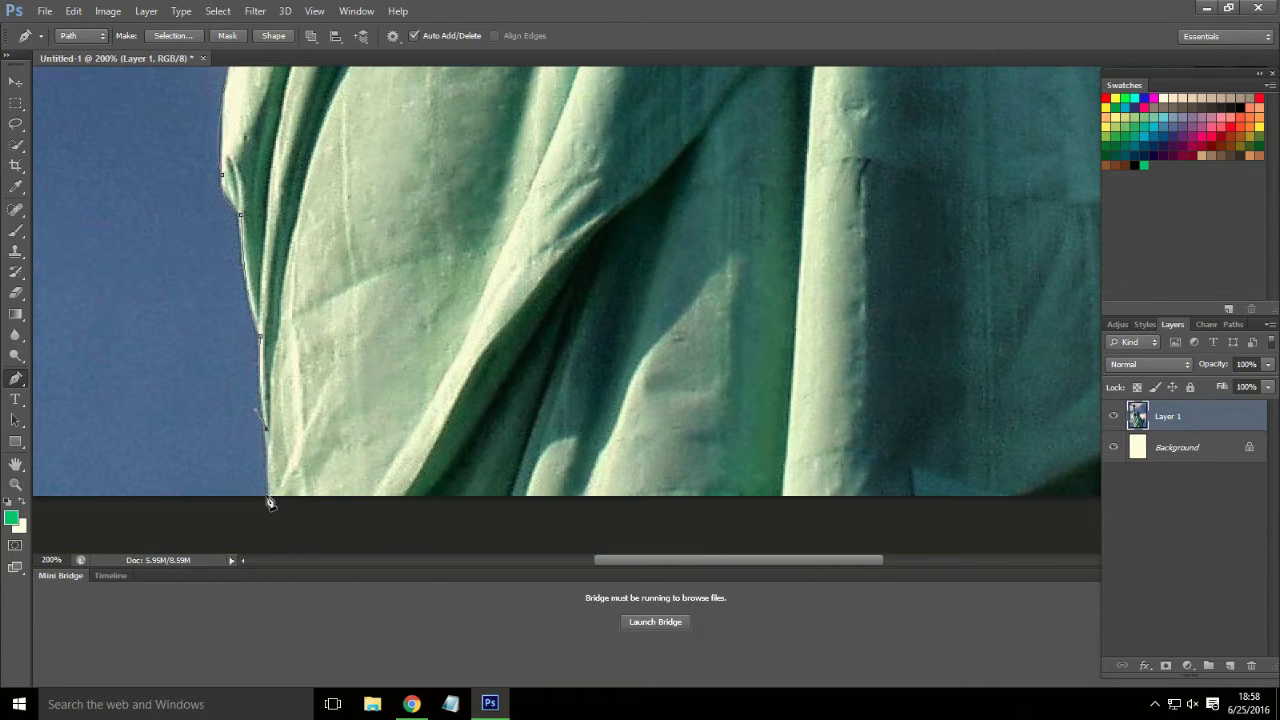
{"action": "scroll", "coordinate": [647, 517], "scroll_direction": "down", "scroll_amount": 1}
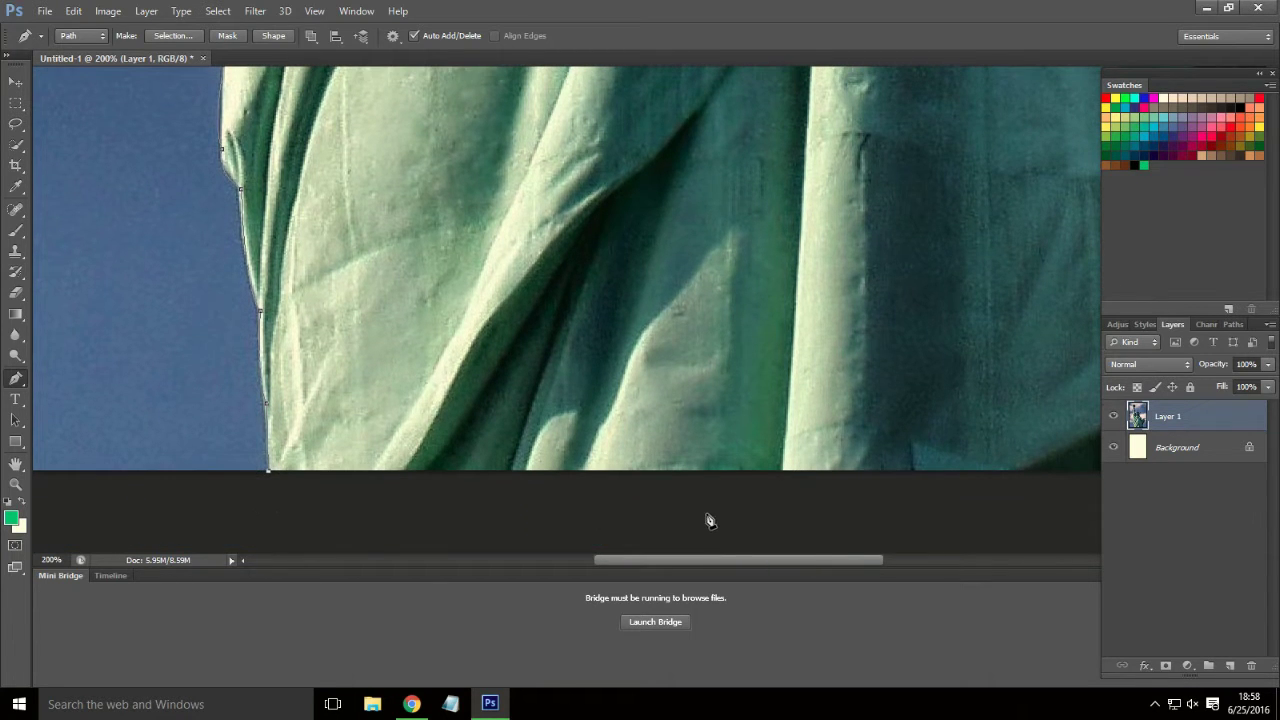
- Close the path on its starting anchor at the robe's bottom, then zoom out to 33.3%
{"action": "scroll", "coordinate": [733, 553], "scroll_direction": "right", "scroll_amount": 5}
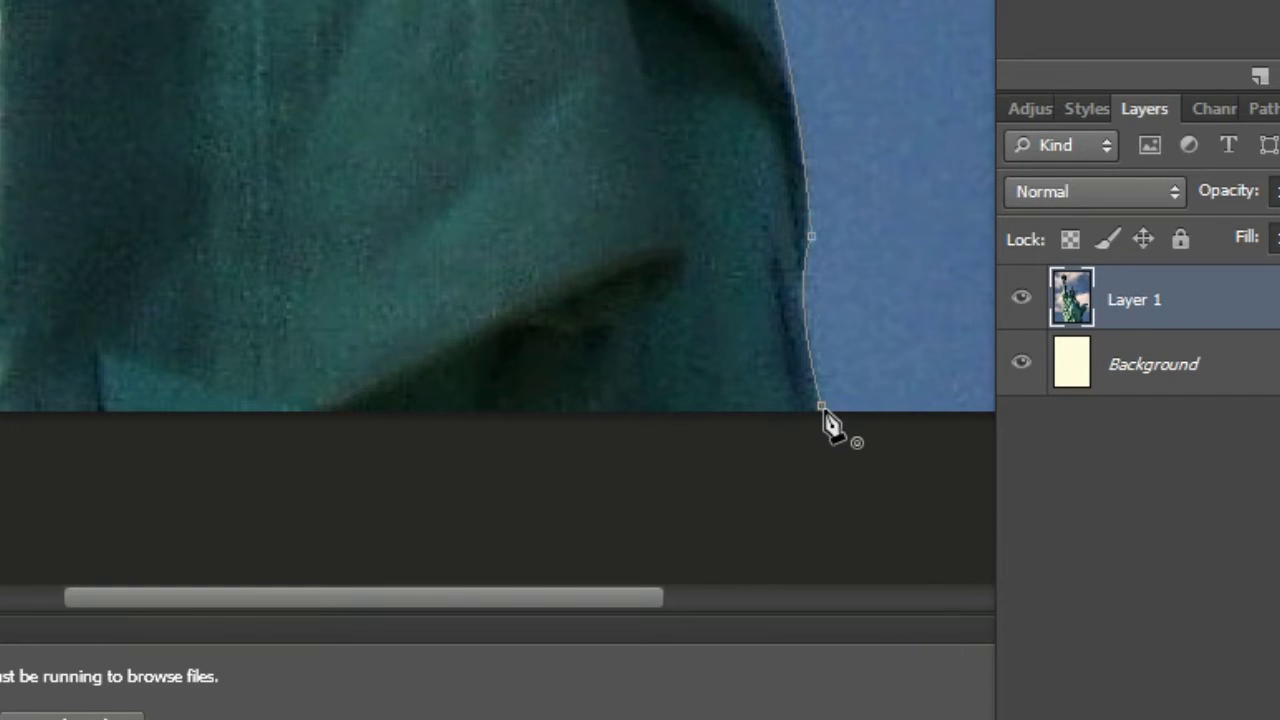
{"action": "left_click", "coordinate": [821, 409]}
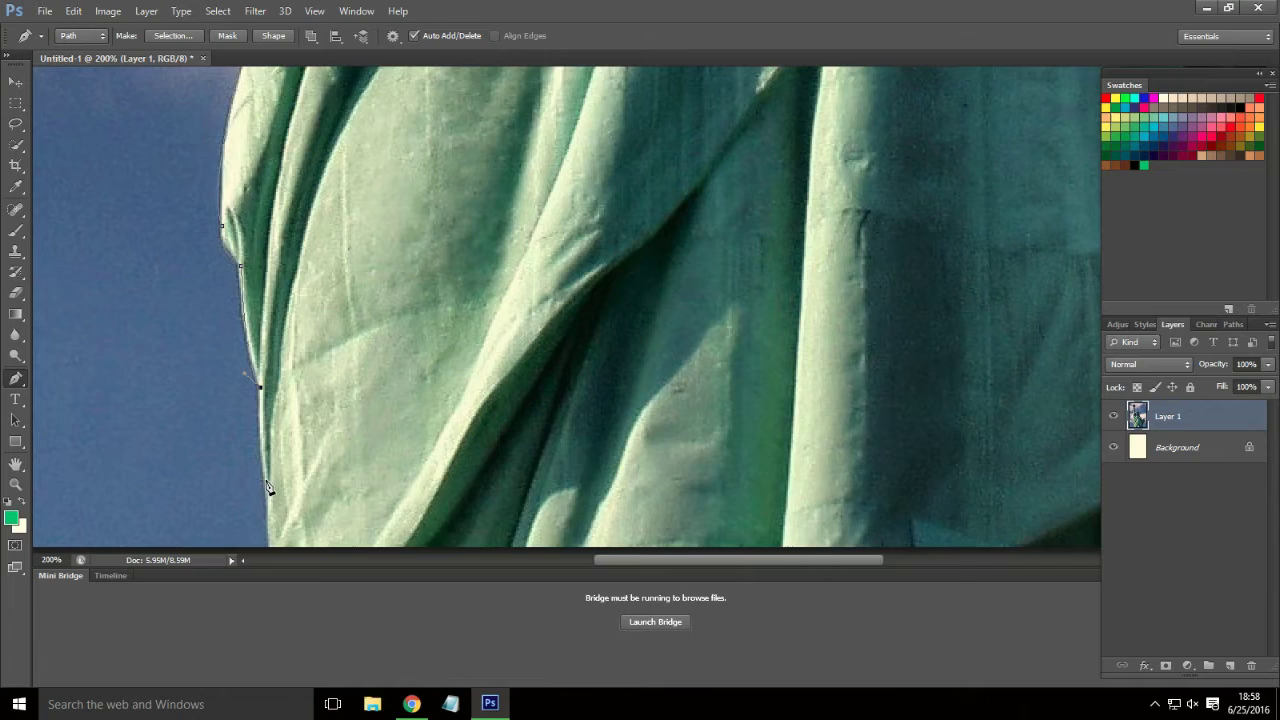
{"action": "scroll", "coordinate": [674, 395], "scroll_direction": "right", "scroll_amount": 5}
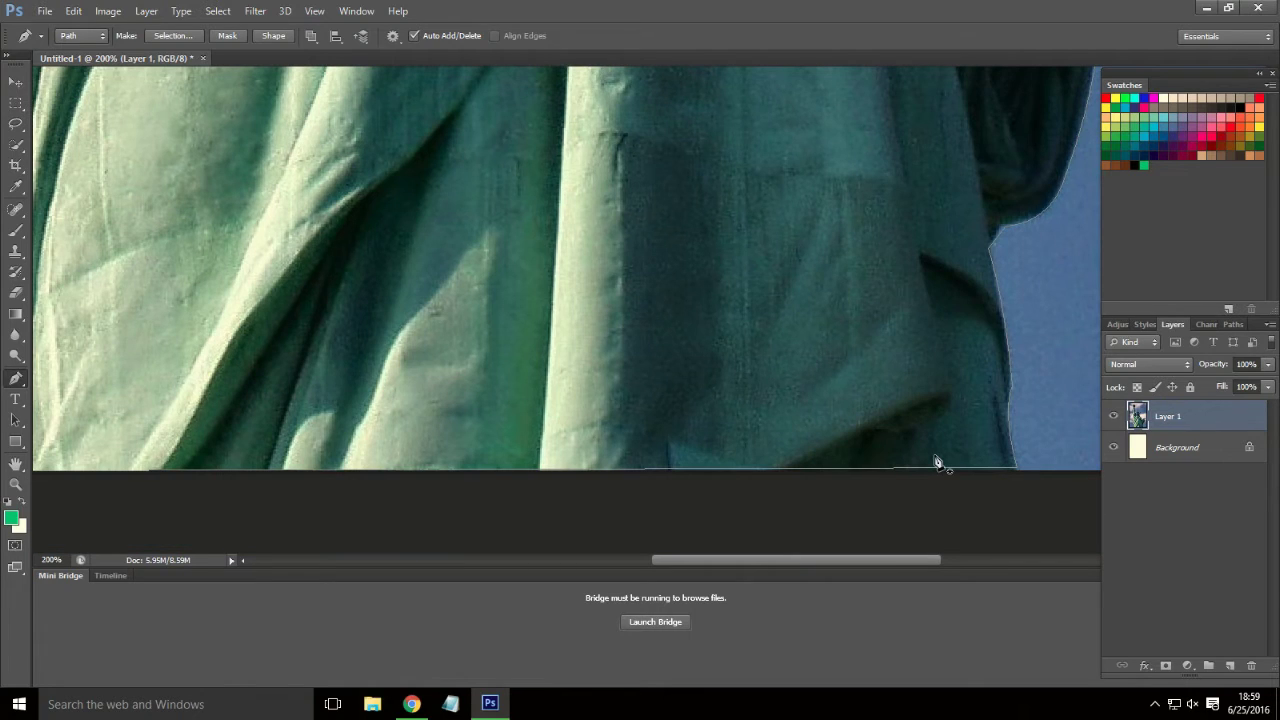
{"action": "key", "text": "z"}
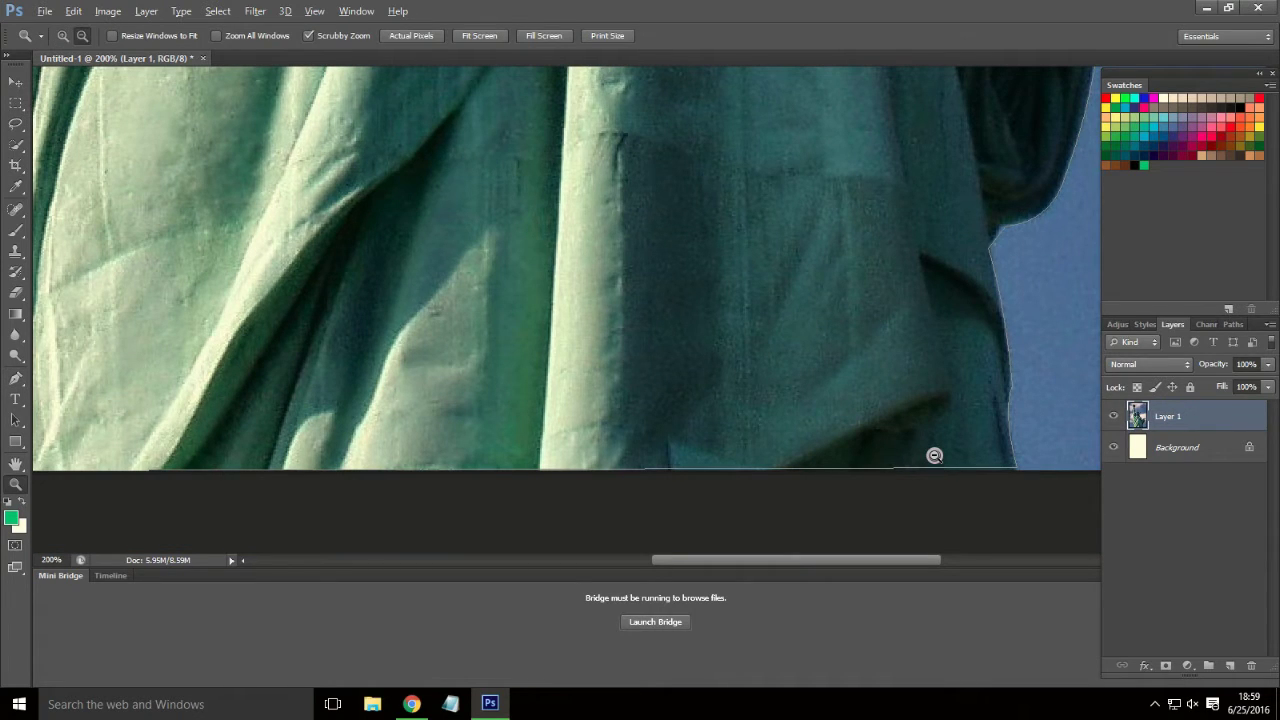
{"action": "left_click", "coordinate": [934, 455], "text": "alt"}
{"action": "left_click", "coordinate": [934, 455], "text": "alt"}
{"action": "left_click", "coordinate": [934, 455], "text": "alt"}
{"action": "left_click", "coordinate": [934, 455], "text": "alt"}
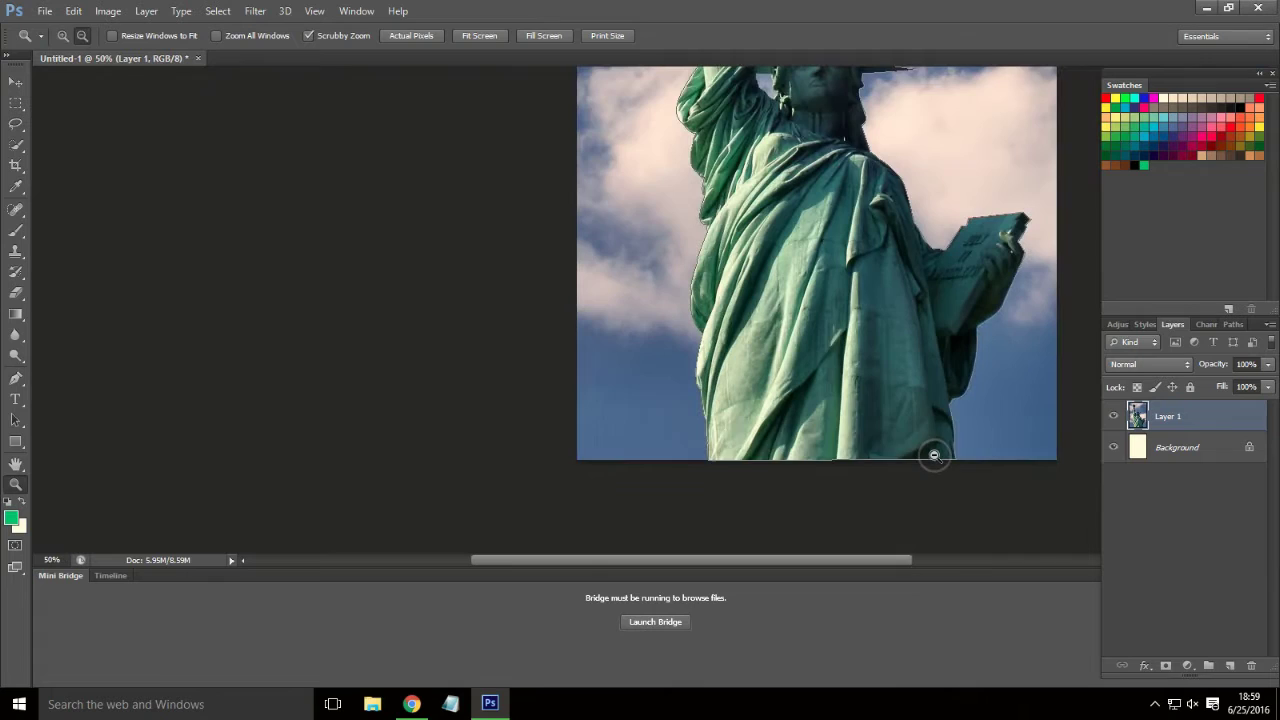
{"action": "left_click", "coordinate": [934, 455], "text": "alt"}
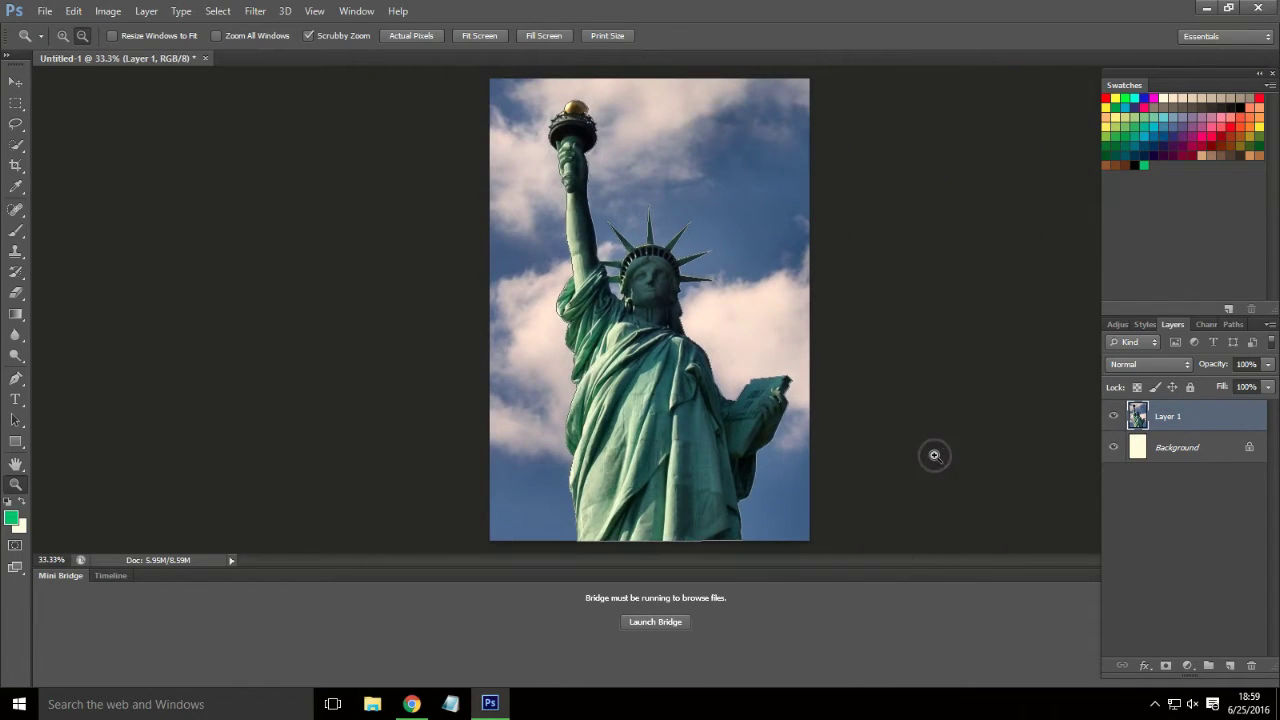
- Make a selection from the statue path and copy it onto a new layer, Layer 2
{"action": "key", "text": "p"}
{"action": "right_click", "coordinate": [681, 447]}
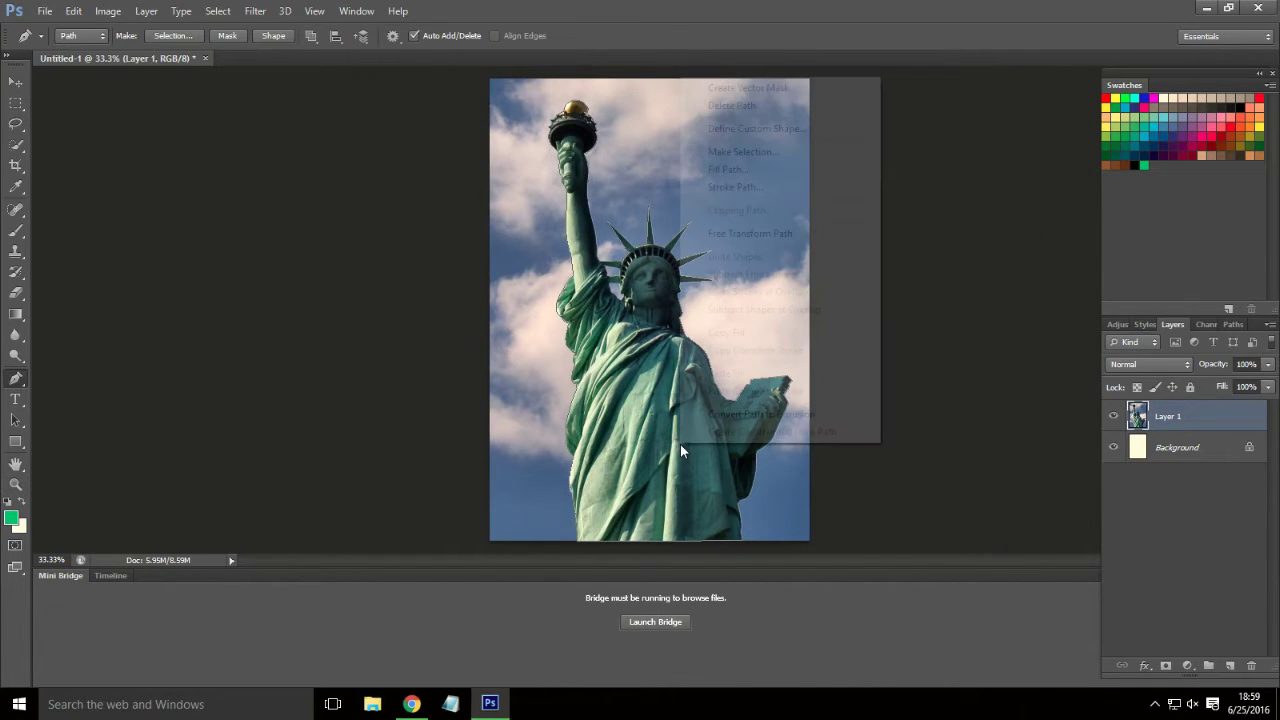
{"action": "left_click", "coordinate": [748, 154]}
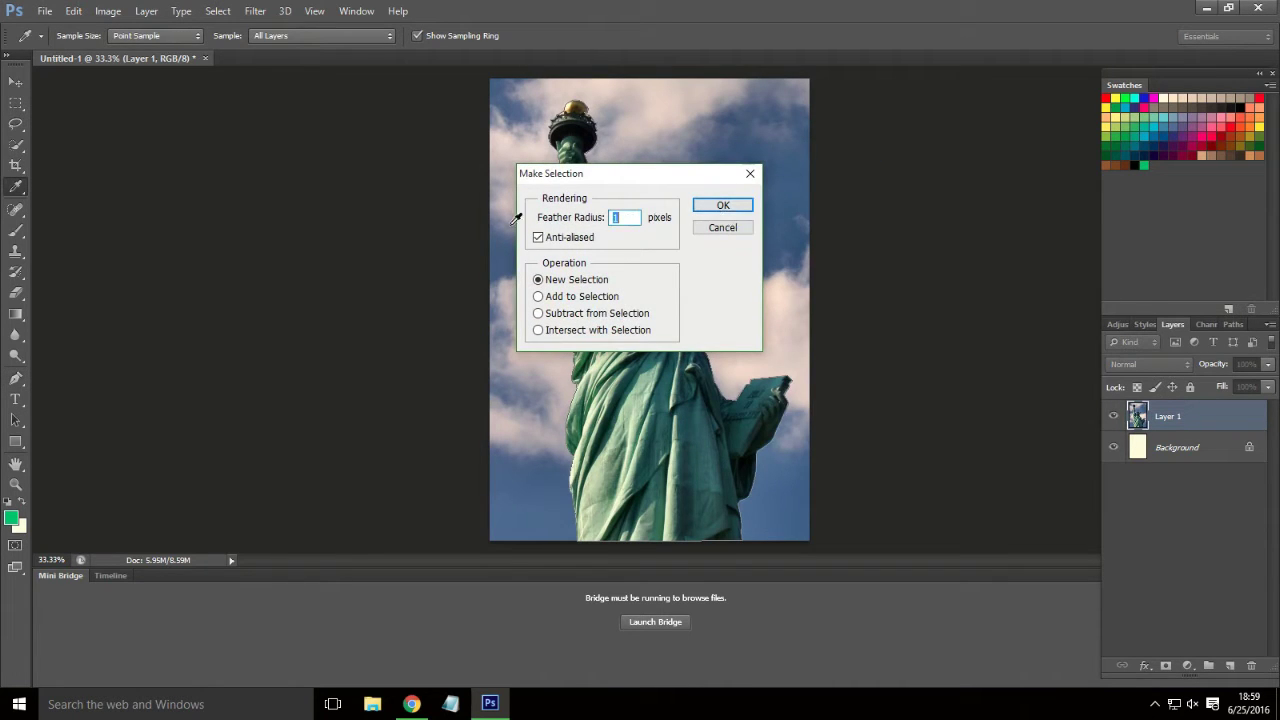
{"action": "left_click", "coordinate": [730, 206]}
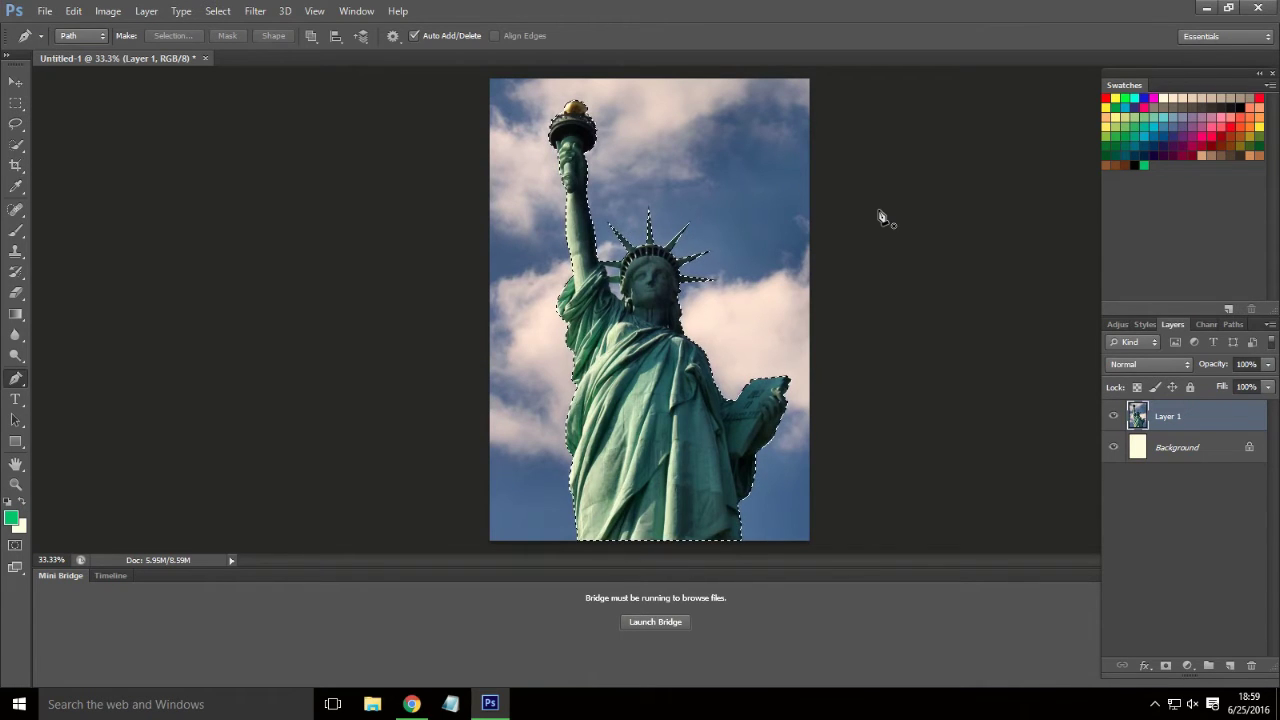
{"action": "key", "text": "ctrl+j"}
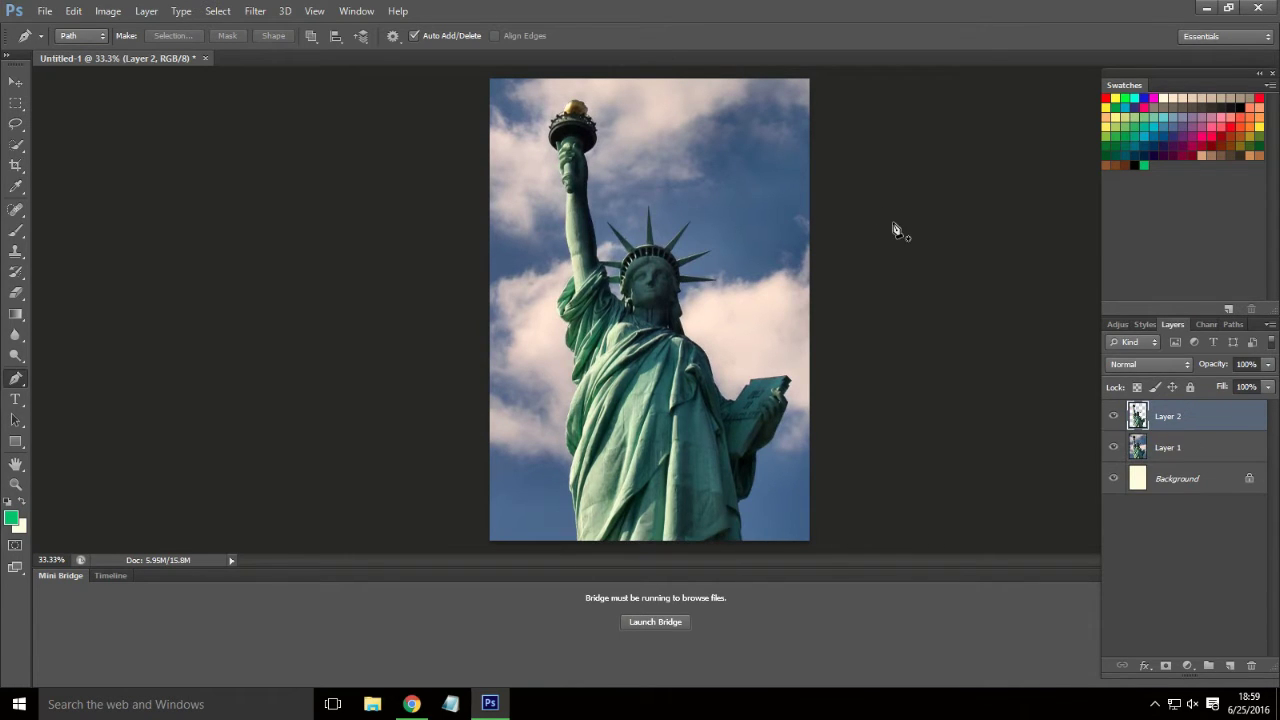
- Delete the original photo Layer 1 and zoom in on the statue's face
{"action": "left_click", "coordinate": [1165, 448]}
{"action": "key", "text": "Delete"}
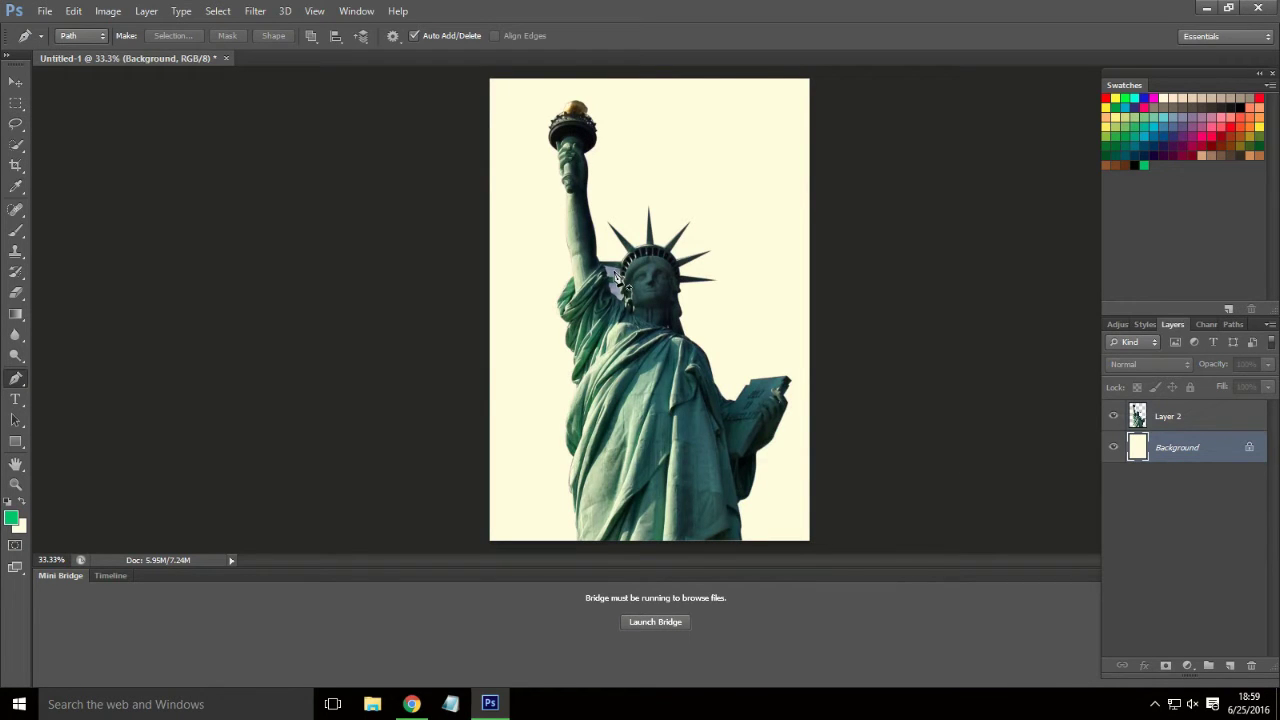
{"action": "key", "text": "z"}
{"action": "left_click_drag", "start_coordinate": [616, 276], "coordinate": [608, 271]}
- Trace closed Pen paths around the sky gaps between the raised arm, crown and robe
{"action": "key", "text": "p"}
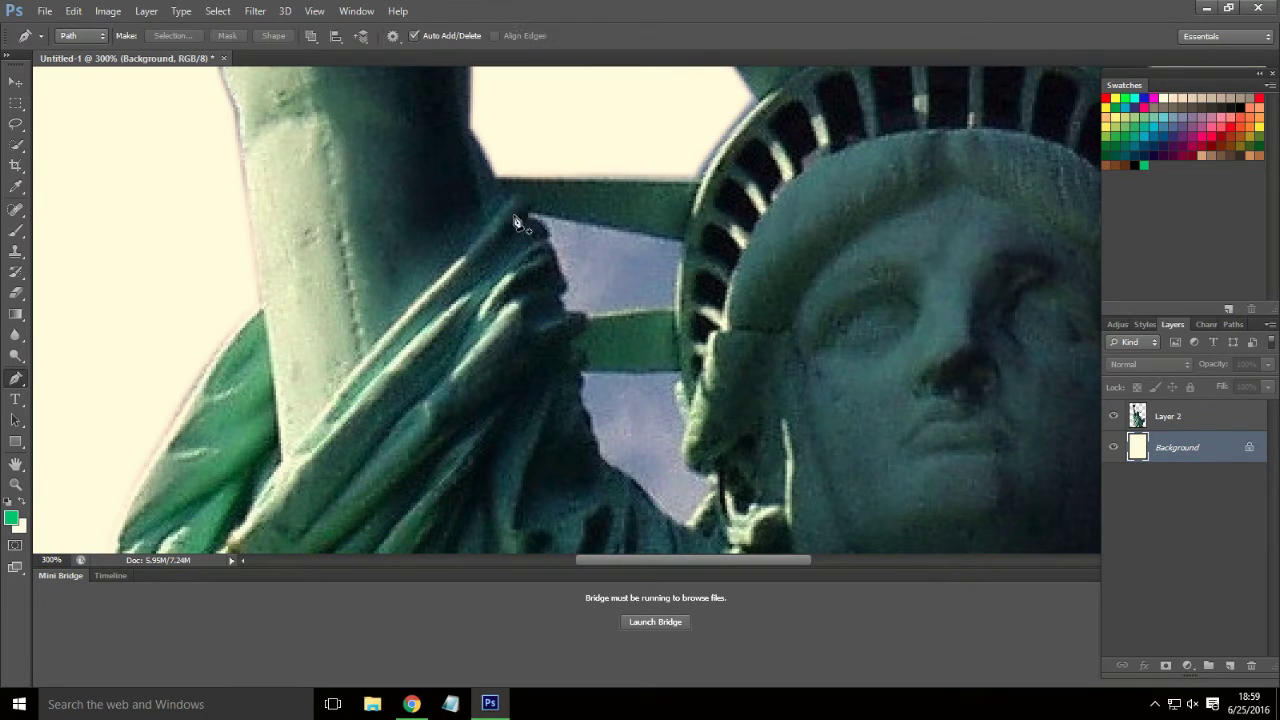
{"action": "left_click", "coordinate": [529, 214]}
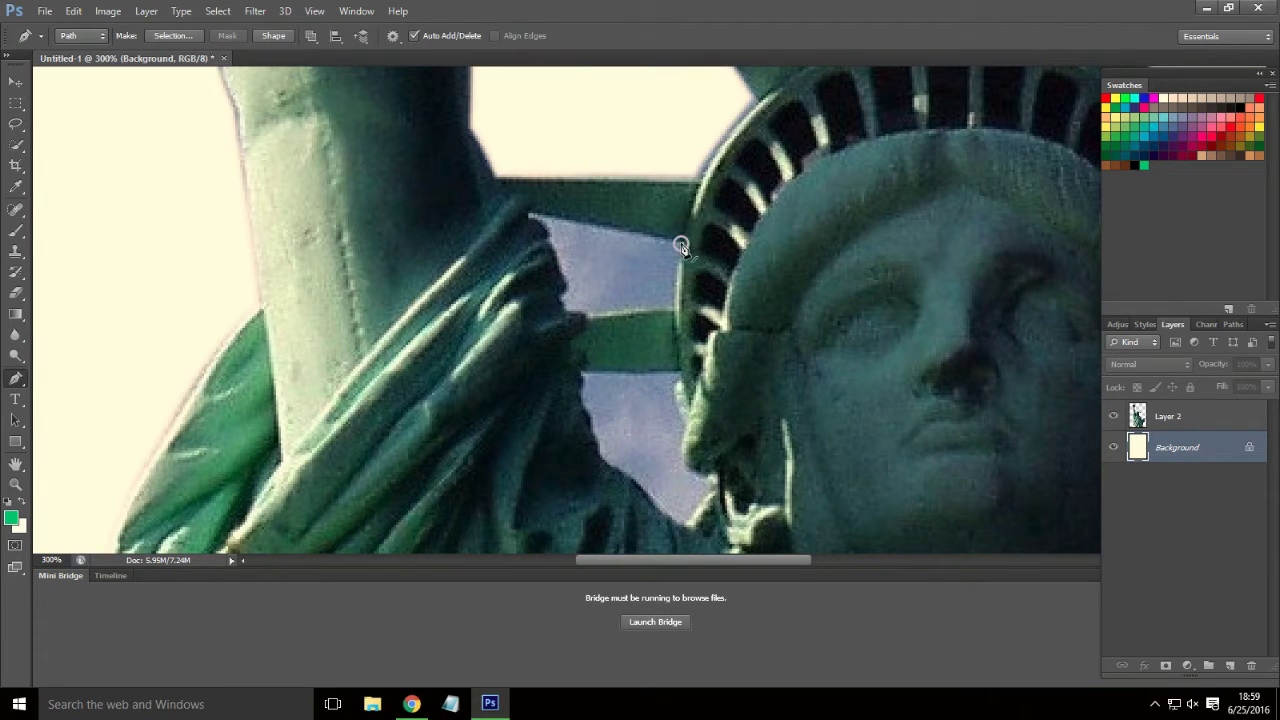
{"action": "left_click", "coordinate": [670, 302]}
{"action": "scroll", "coordinate": [511, 209], "scroll_direction": "down", "scroll_amount": 2}
{"action": "left_click", "coordinate": [580, 308]}
{"action": "left_click", "coordinate": [678, 308]}
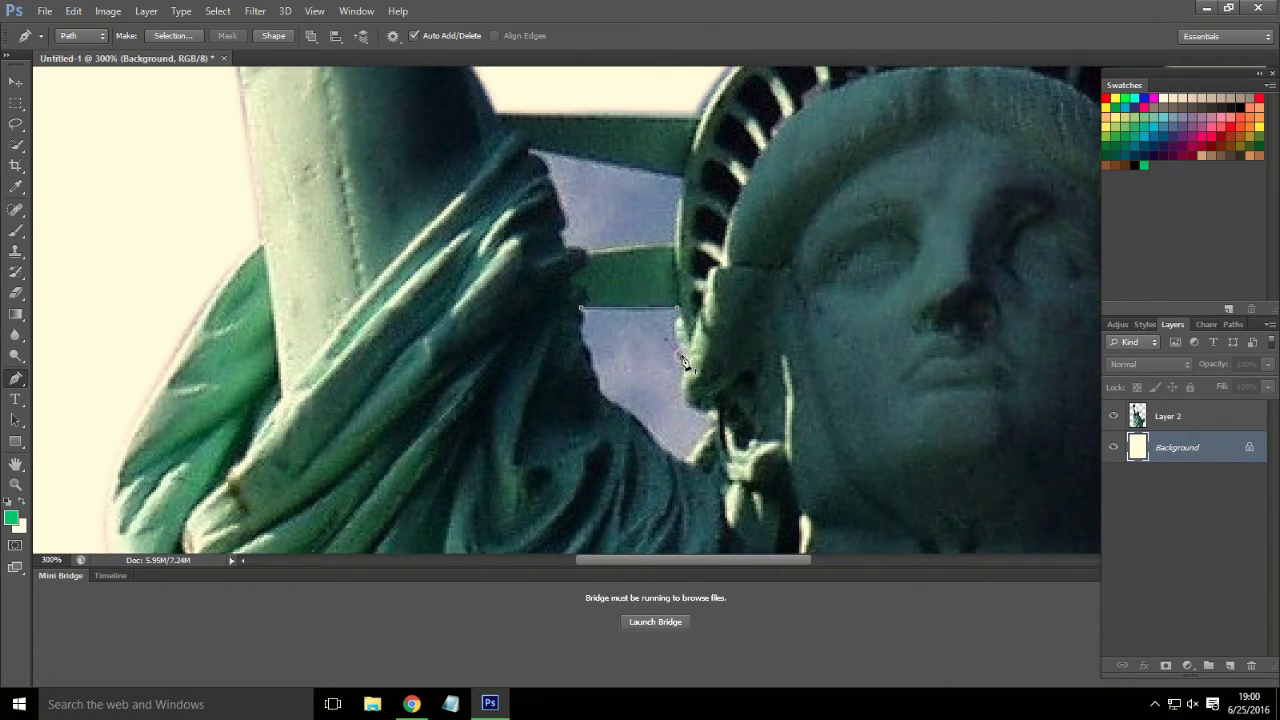
{"action": "scroll", "coordinate": [684, 362], "scroll_direction": "down", "scroll_amount": 2}
{"action": "left_click_drag", "start_coordinate": [713, 367], "coordinate": [690, 419]}
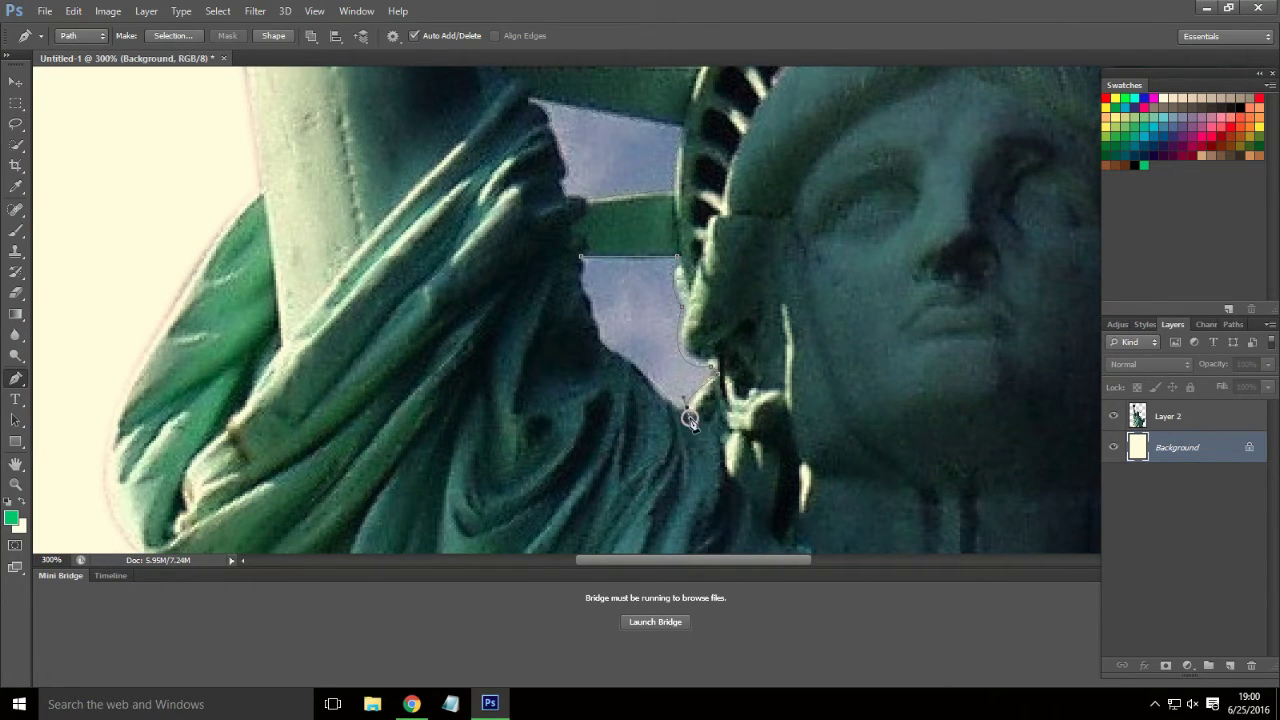
{"action": "left_click", "coordinate": [685, 404]}
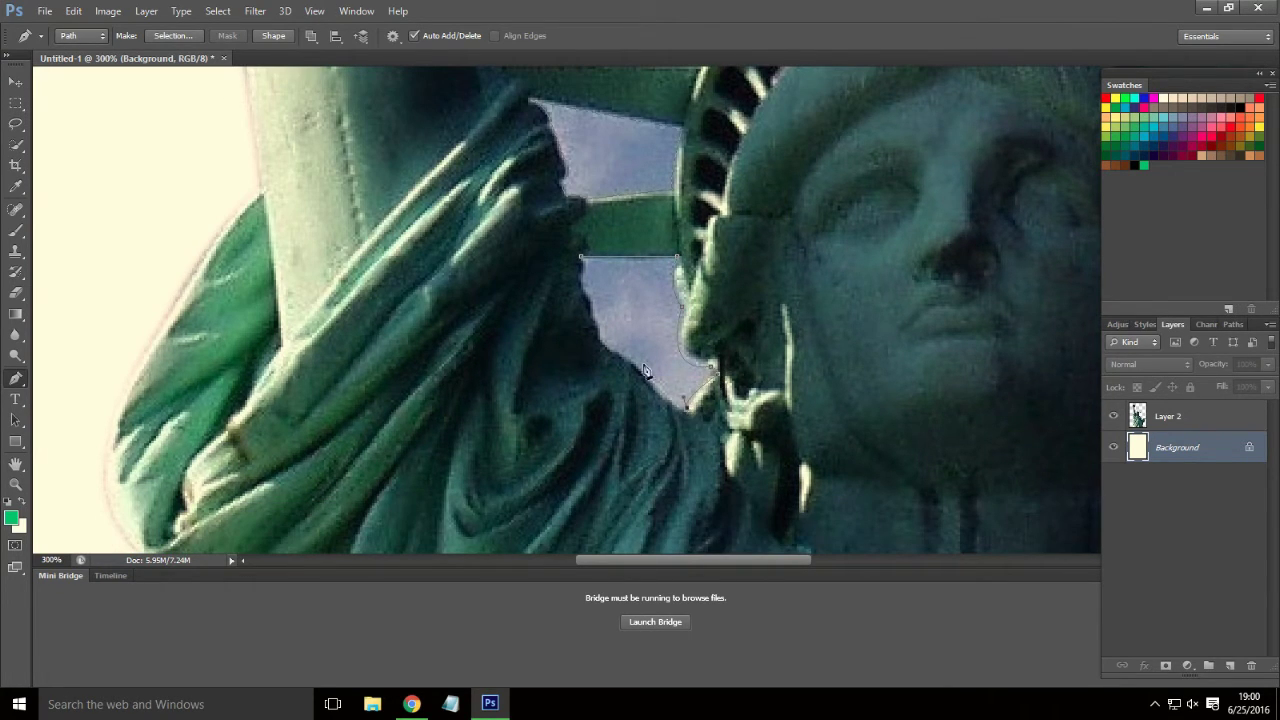
{"action": "left_click", "coordinate": [590, 322]}
{"action": "left_click_drag", "start_coordinate": [592, 318], "coordinate": [587, 290]}
{"action": "left_click", "coordinate": [575, 271]}
{"action": "left_click", "coordinate": [571, 250]}
- Turn the gap paths into a selection and delete those sky pixels from Layer 2
{"action": "right_click", "coordinate": [637, 371]}
{"action": "left_click", "coordinate": [740, 78]}
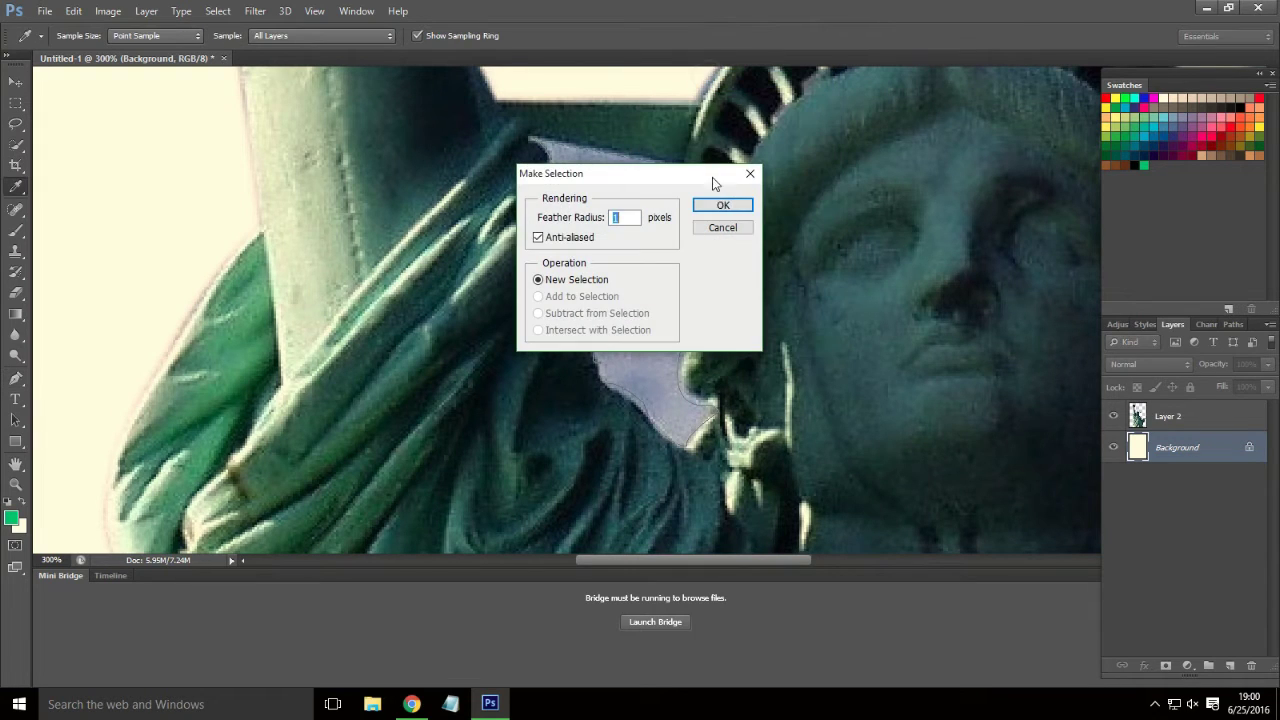
{"action": "left_click", "coordinate": [723, 205]}
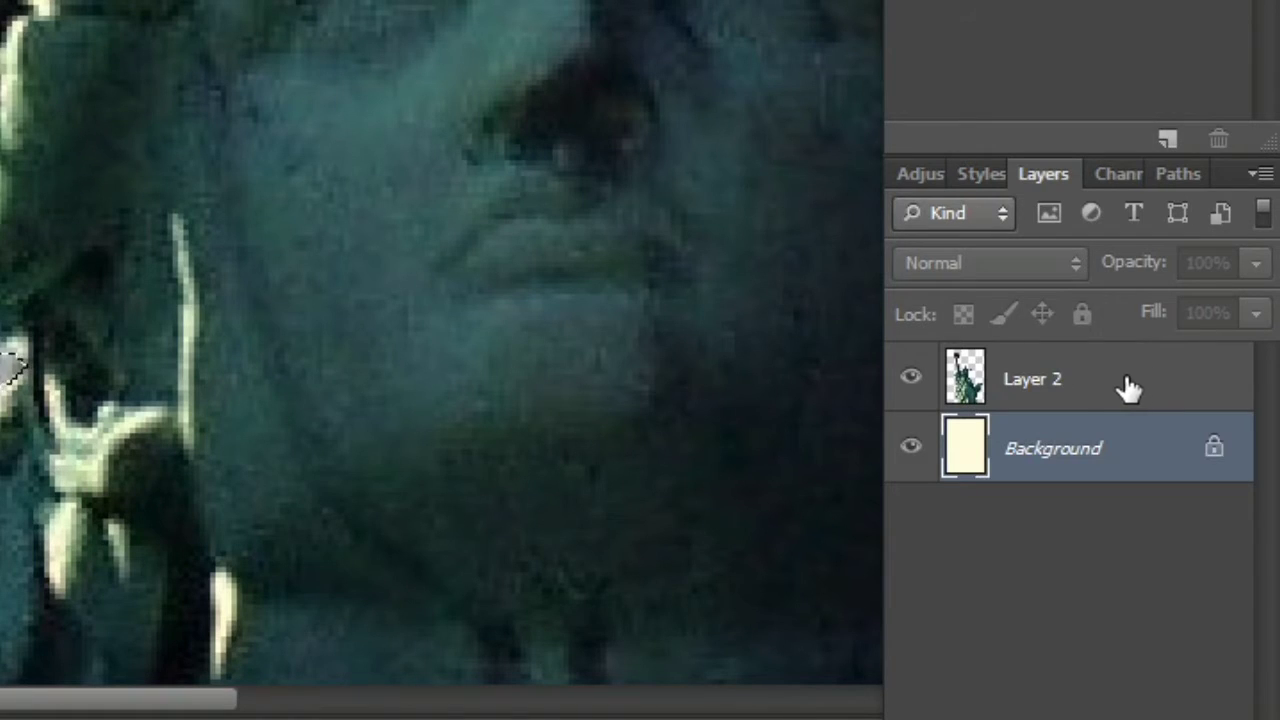
{"action": "left_click", "coordinate": [1128, 388]}
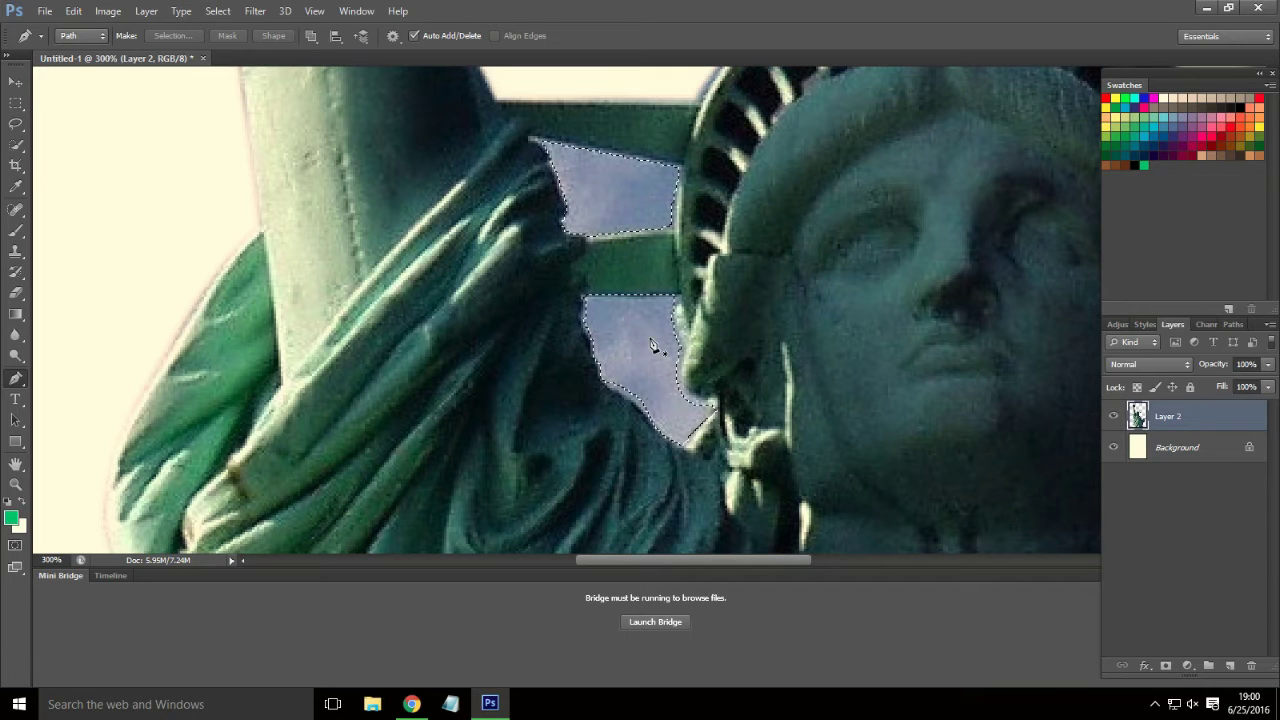
{"action": "key", "text": "Delete"}
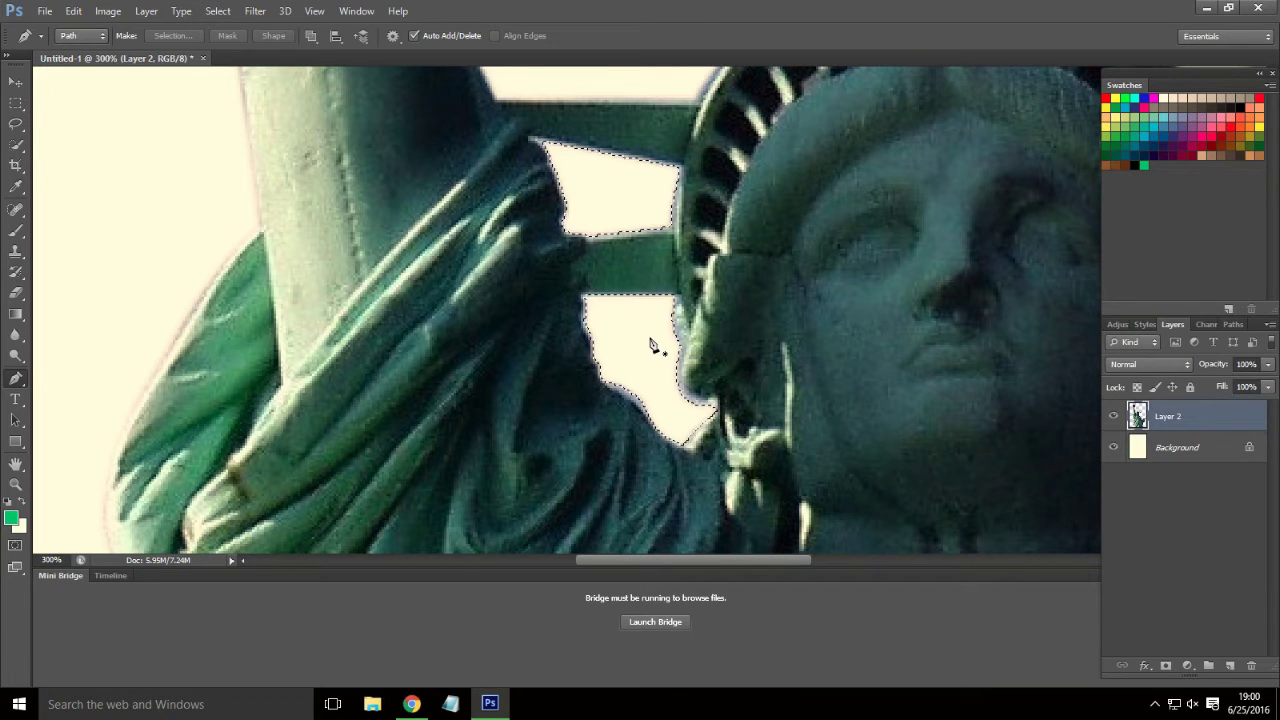
{"action": "key", "text": "z"}
{"action": "left_click", "coordinate": [651, 345], "text": "alt"}
{"action": "left_click", "coordinate": [651, 345], "text": "alt"}
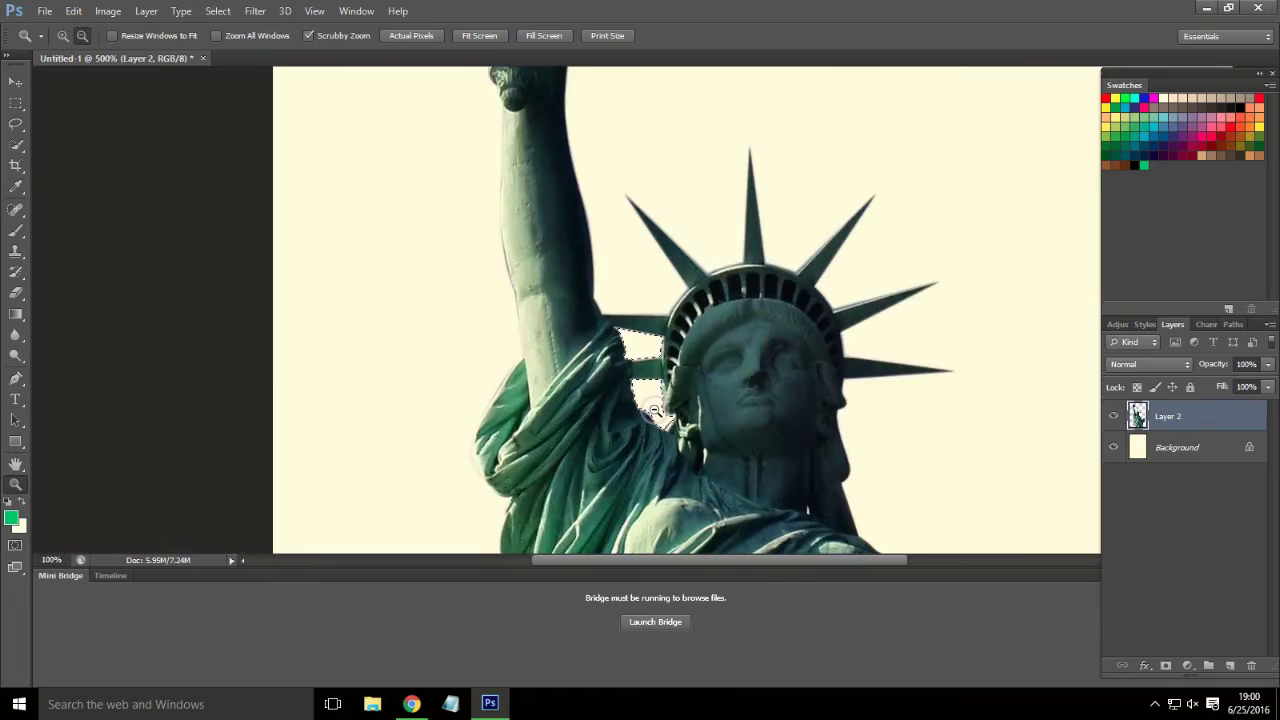
{"action": "left_click", "coordinate": [652, 380], "text": "alt"}
{"action": "left_click", "coordinate": [653, 410], "text": "alt"}
- Select the Background layer and brush green over the entire cream area
{"action": "left_click", "coordinate": [653, 410], "text": "alt"}
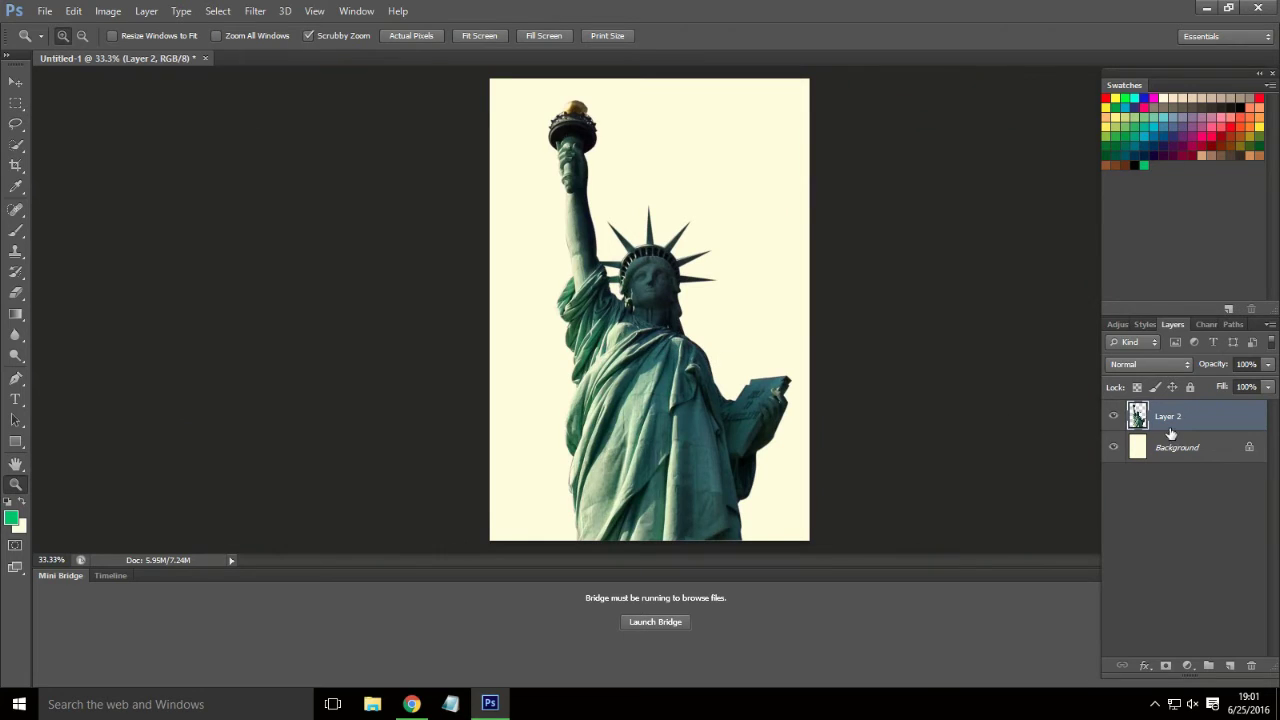
{"action": "left_click", "coordinate": [1174, 454]}
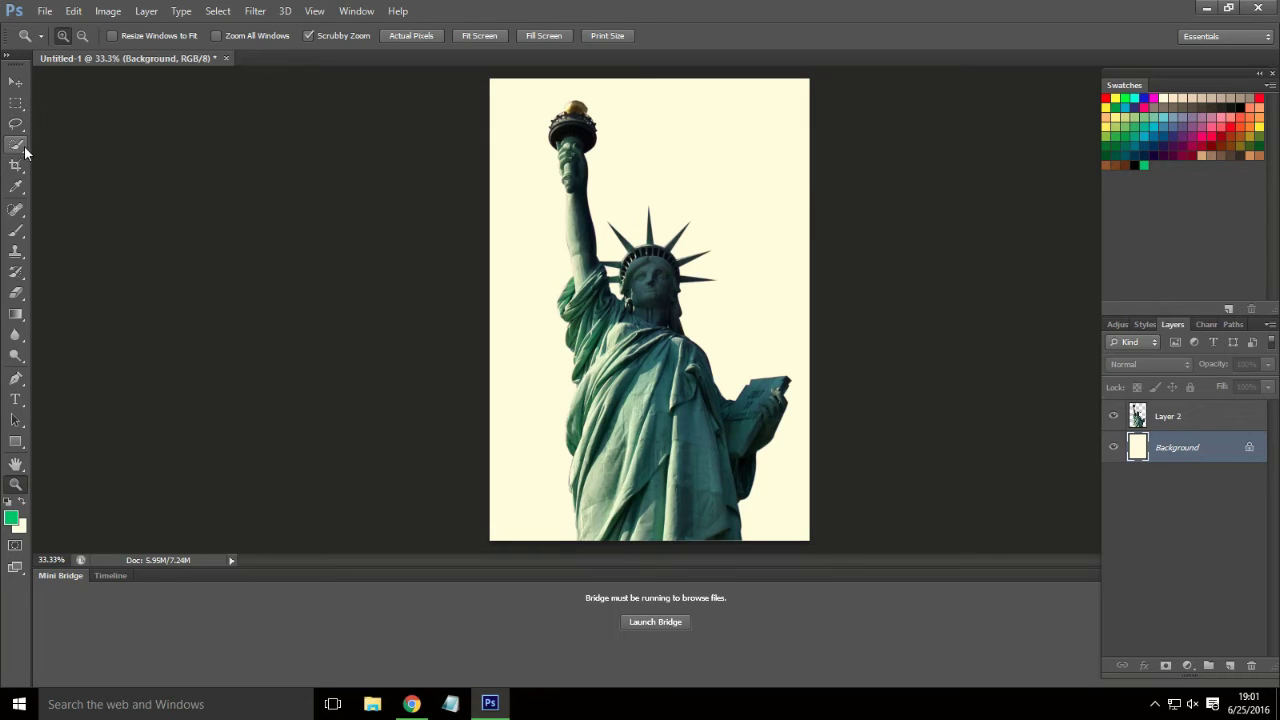
{"action": "left_click", "coordinate": [16, 231]}
{"action": "left_click_drag", "start_coordinate": [443, 277], "coordinate": [800, 140]}
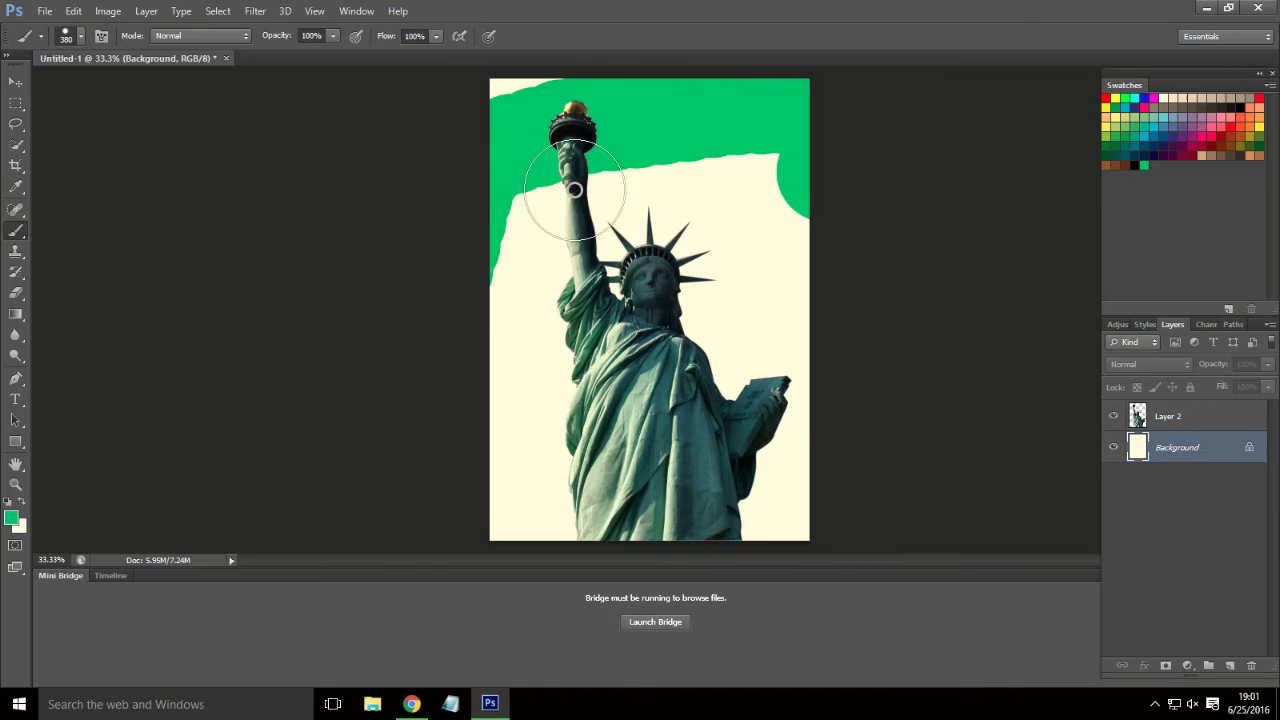
{"action": "mouse_move", "coordinate": [575, 190]}
{"action": "left_mouse_down"}
{"action": "mouse_move", "coordinate": [701, 141]}
{"action": "mouse_move", "coordinate": [669, 92]}
{"action": "mouse_move", "coordinate": [376, 251]}
{"action": "mouse_move", "coordinate": [521, 350]}
{"action": "mouse_move", "coordinate": [758, 216]}
{"action": "mouse_move", "coordinate": [632, 239]}
{"action": "mouse_move", "coordinate": [771, 300]}
{"action": "mouse_move", "coordinate": [463, 492]}
{"action": "mouse_move", "coordinate": [587, 558]}
{"action": "mouse_move", "coordinate": [792, 538]}
{"action": "mouse_move", "coordinate": [749, 306]}
{"action": "left_mouse_up"}
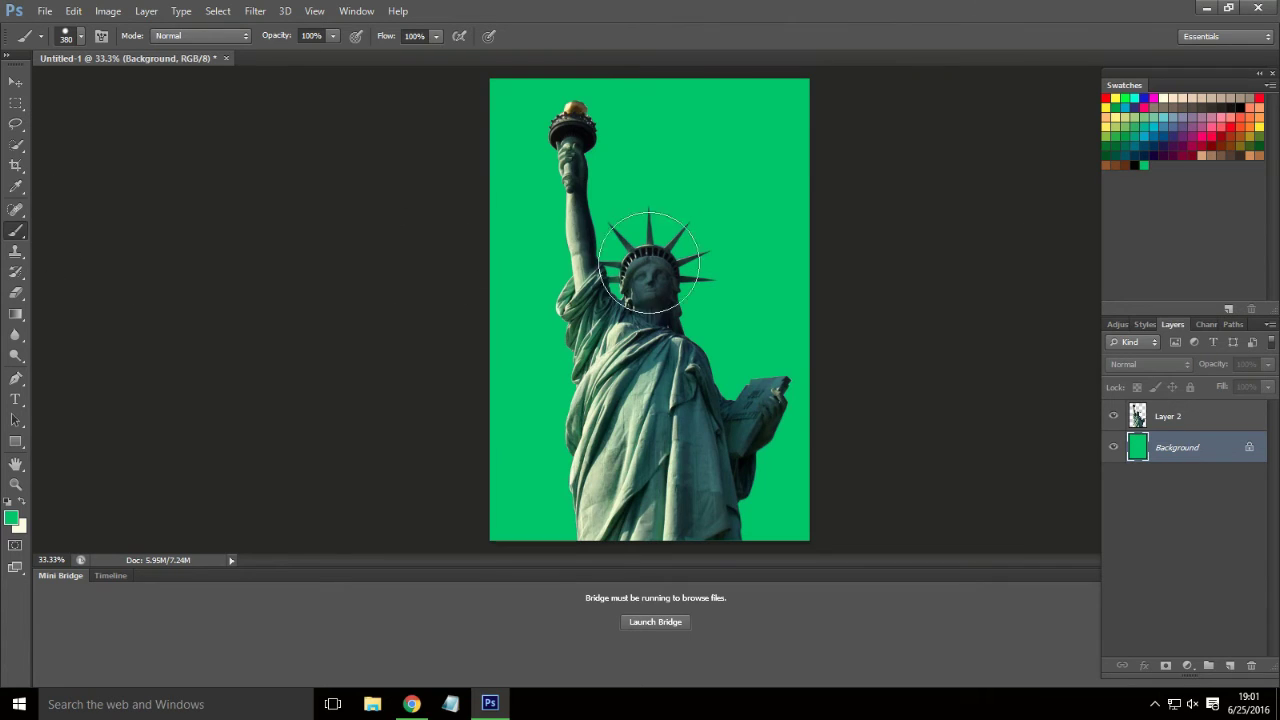
{"action": "right_click", "coordinate": [1155, 416]}
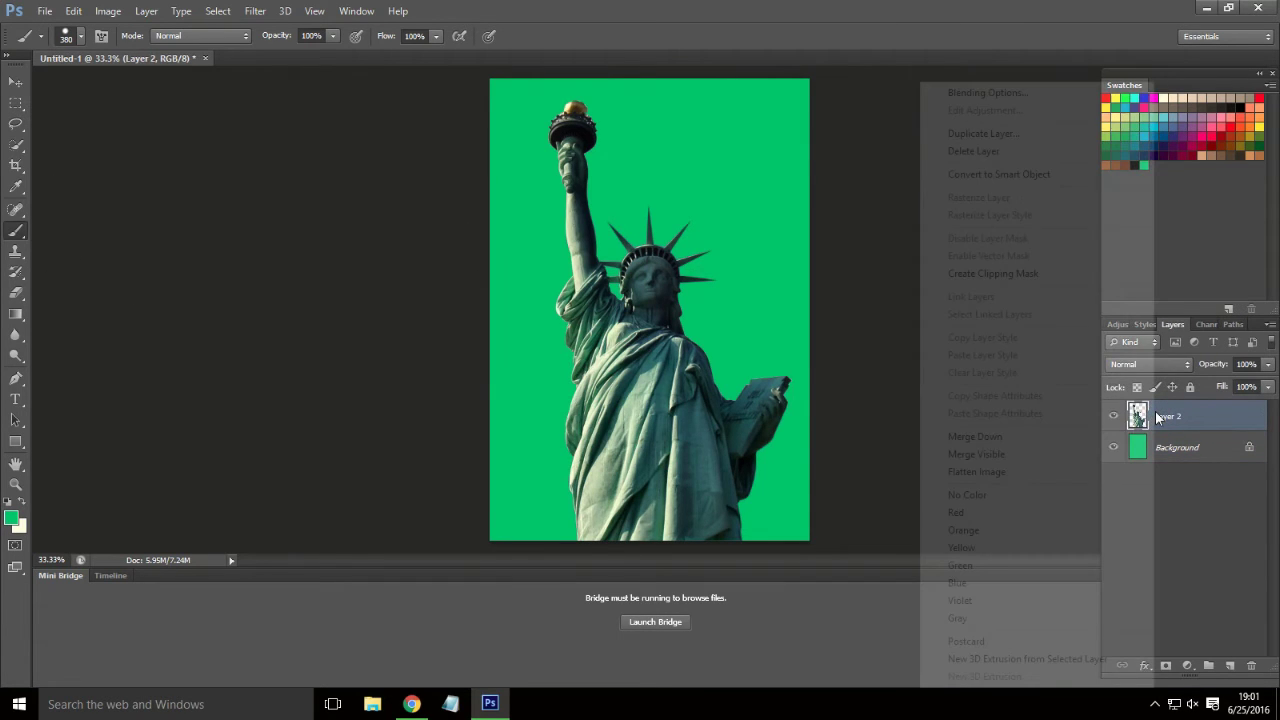
- Open Layer 2's Blending Options and add a Color Overlay set to black
{"action": "left_click", "coordinate": [993, 91]}
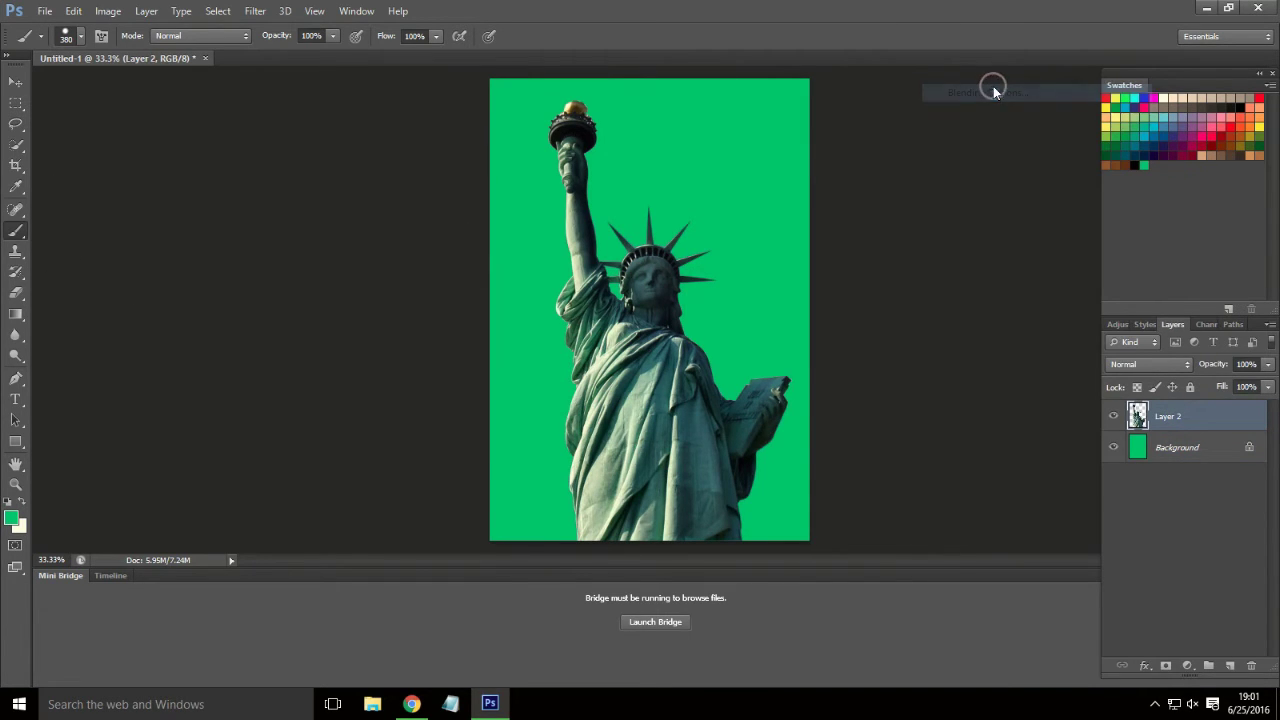
{"action": "left_click_drag", "start_coordinate": [646, 98], "coordinate": [1160, 150]}
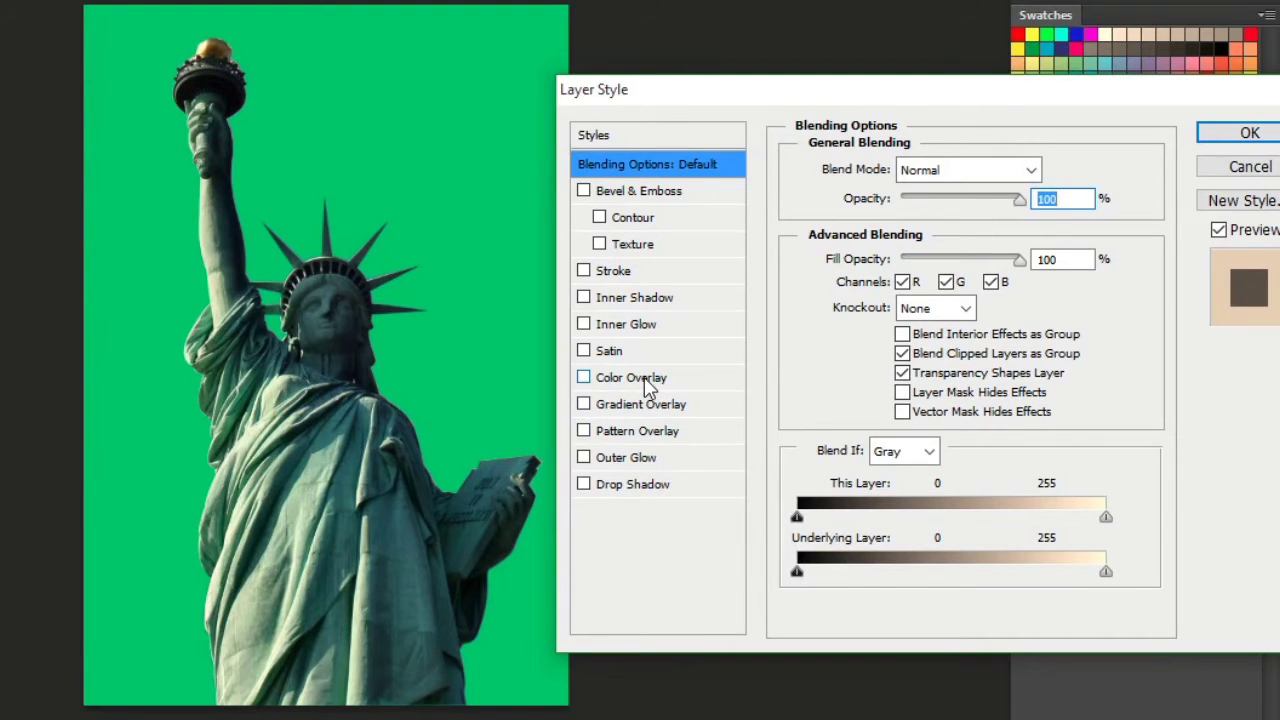
{"action": "left_click", "coordinate": [646, 380]}
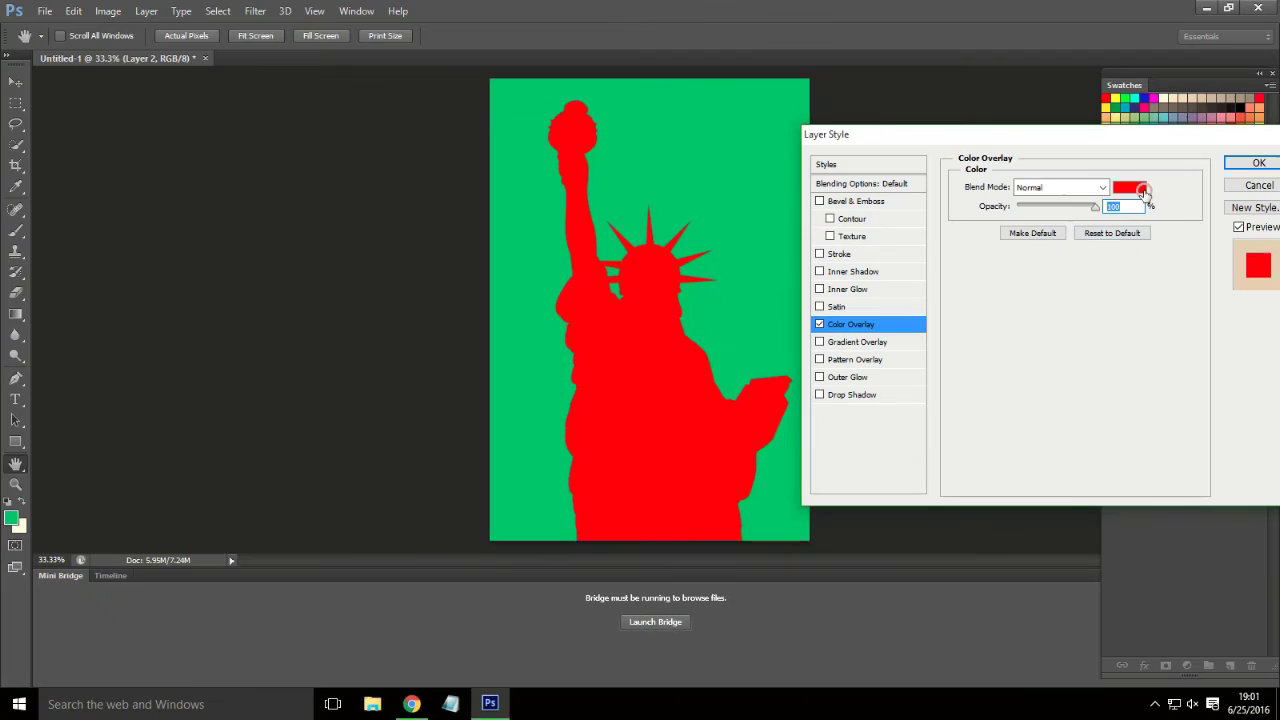
{"action": "left_click", "coordinate": [1140, 189]}
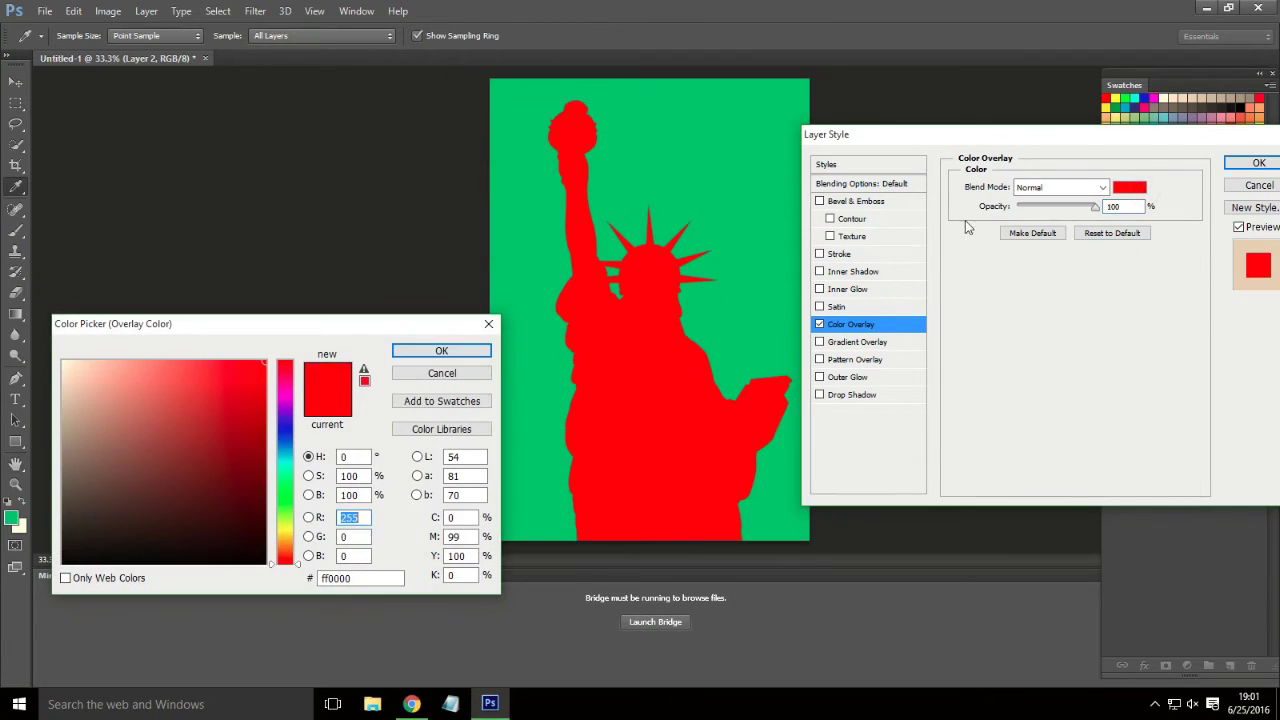
{"action": "left_click", "coordinate": [439, 352]}
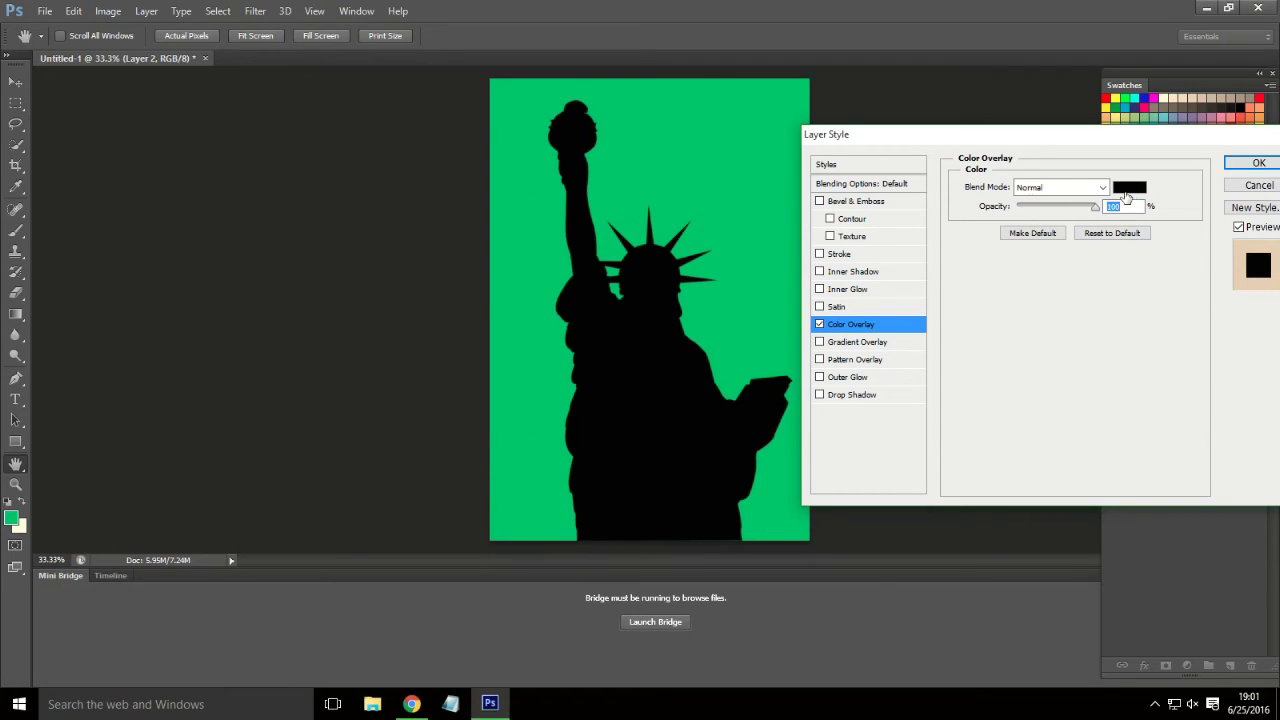
- Swap the Color Overlay for a Foreground-to-Background Gradient Overlay, green to black
{"action": "left_click", "coordinate": [820, 325]}
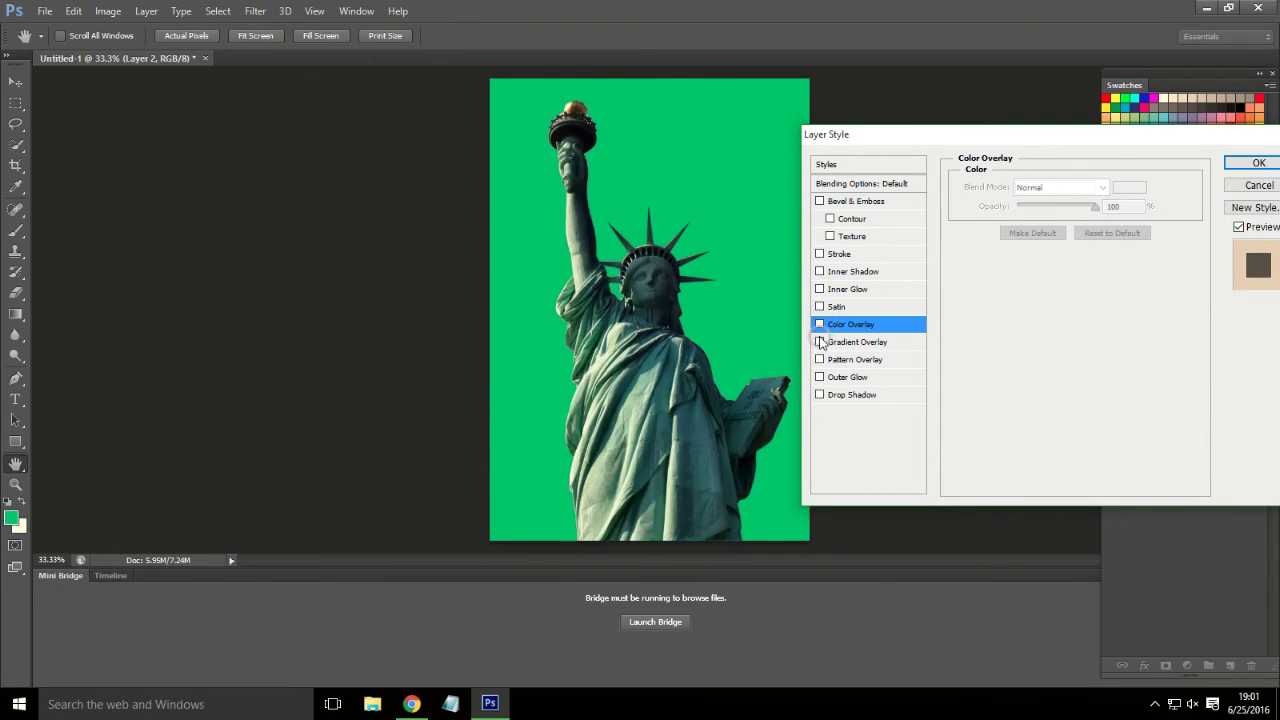
{"action": "left_click", "coordinate": [820, 342]}
{"action": "left_click", "coordinate": [855, 343]}
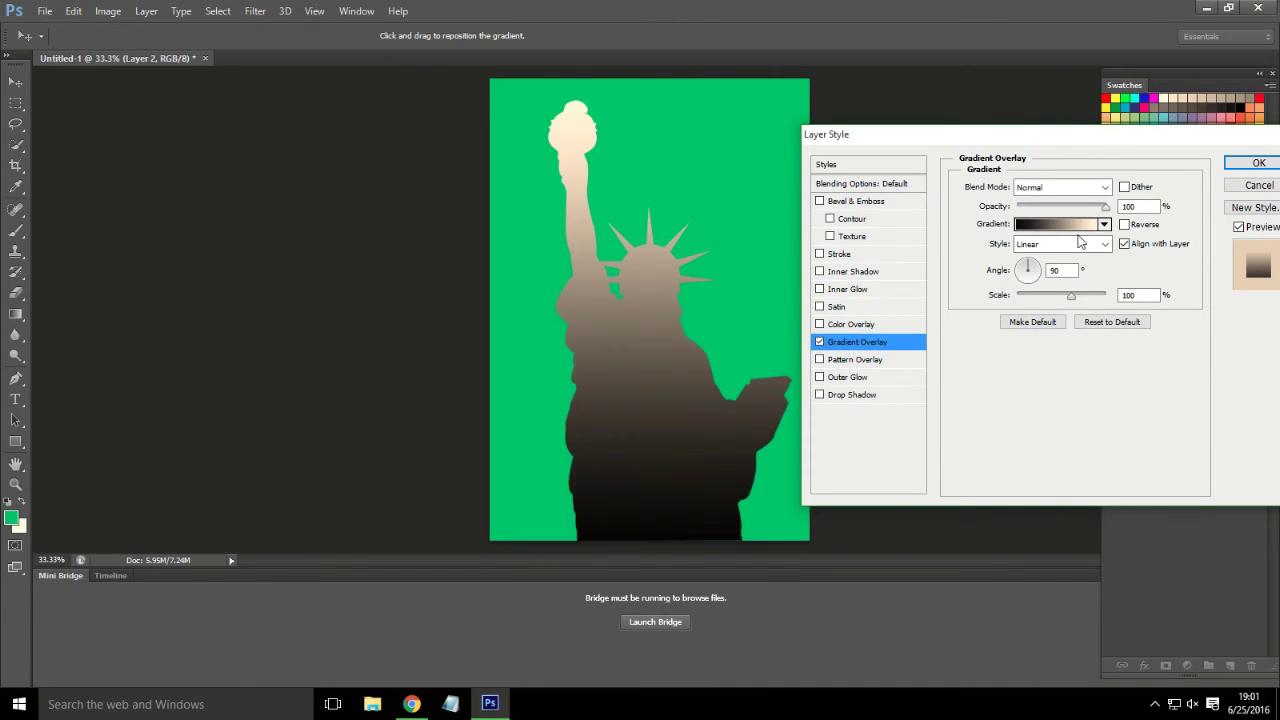
{"action": "left_click", "coordinate": [1035, 226]}
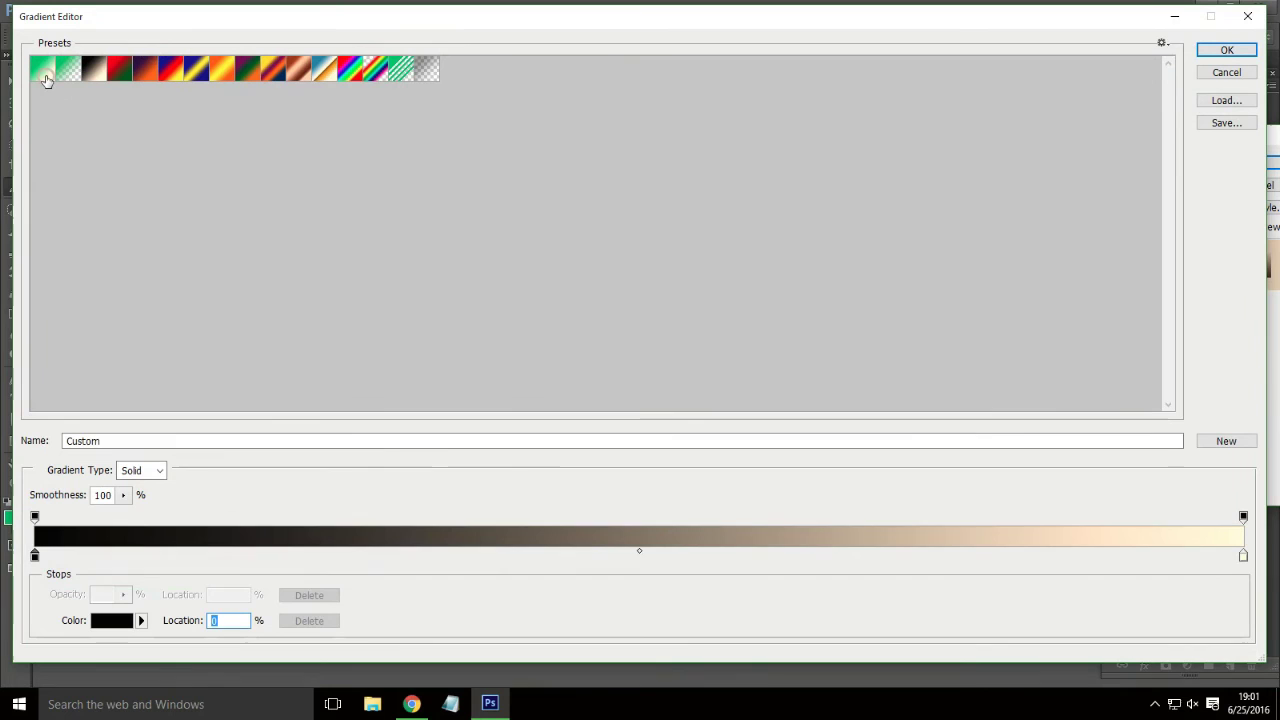
{"action": "left_click", "coordinate": [43, 70]}
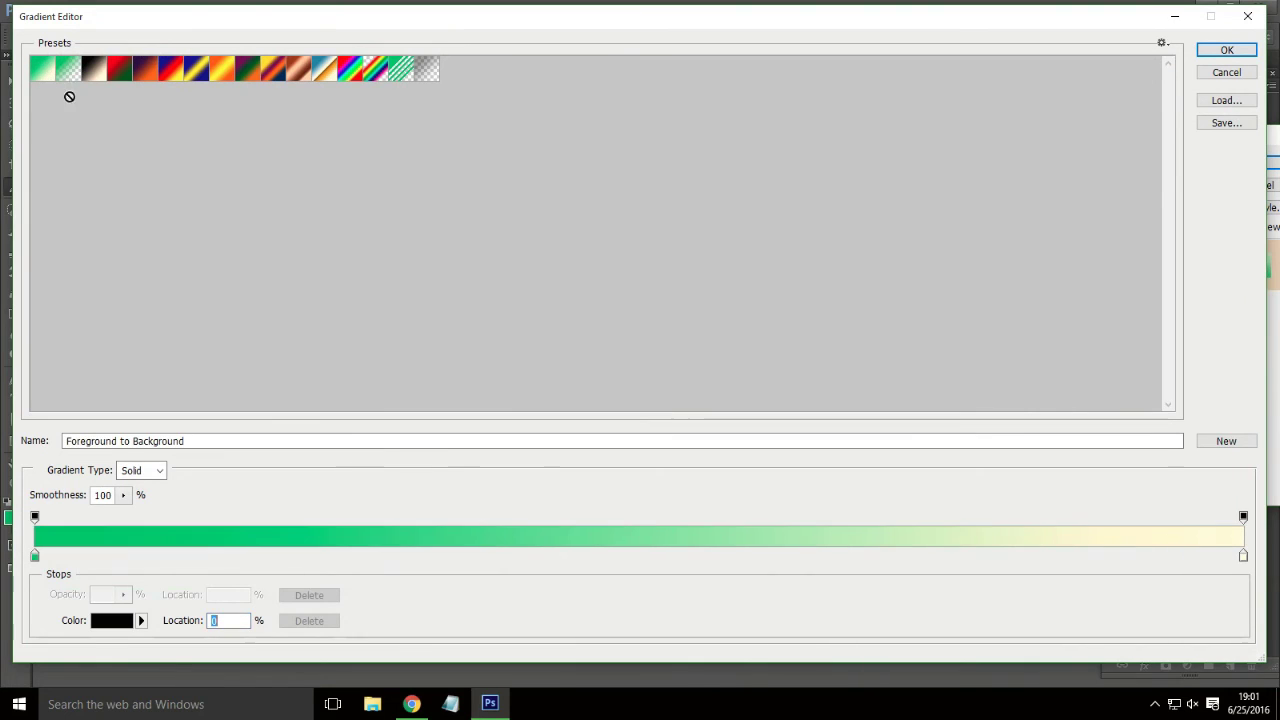
{"action": "double_click", "coordinate": [1244, 557]}
{"action": "left_click", "coordinate": [263, 585]}
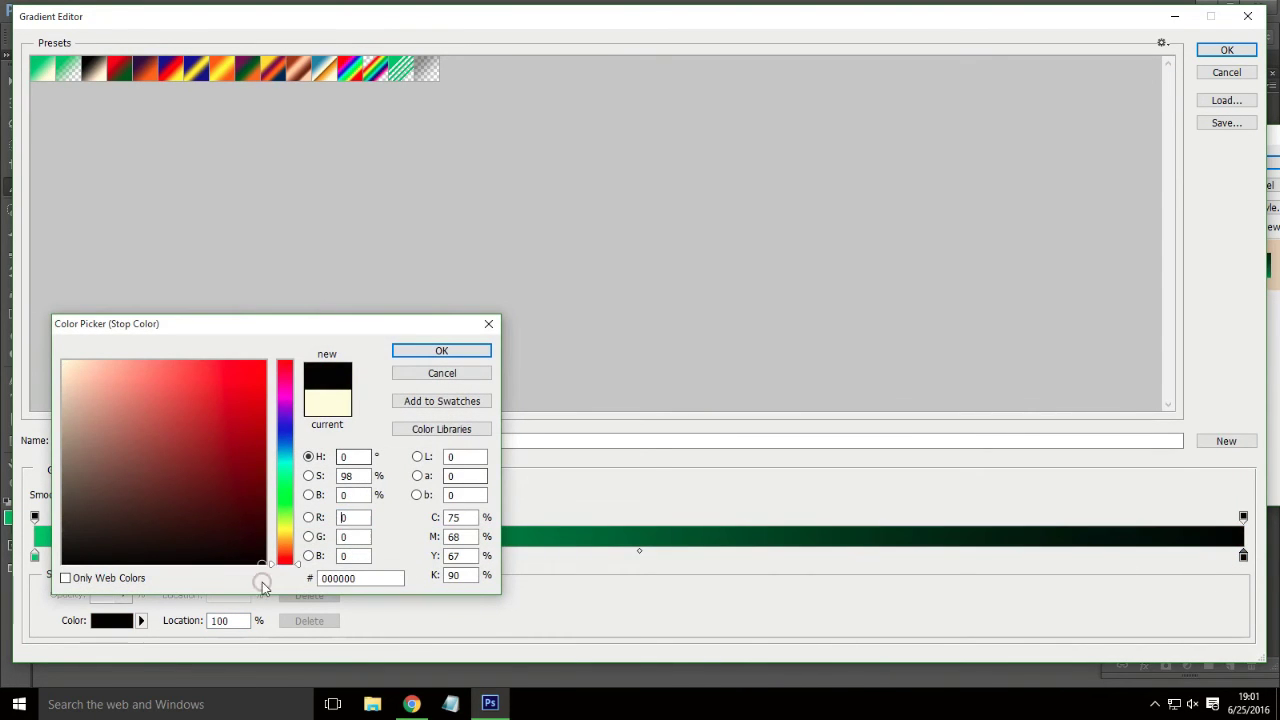
{"action": "left_click", "coordinate": [431, 353]}
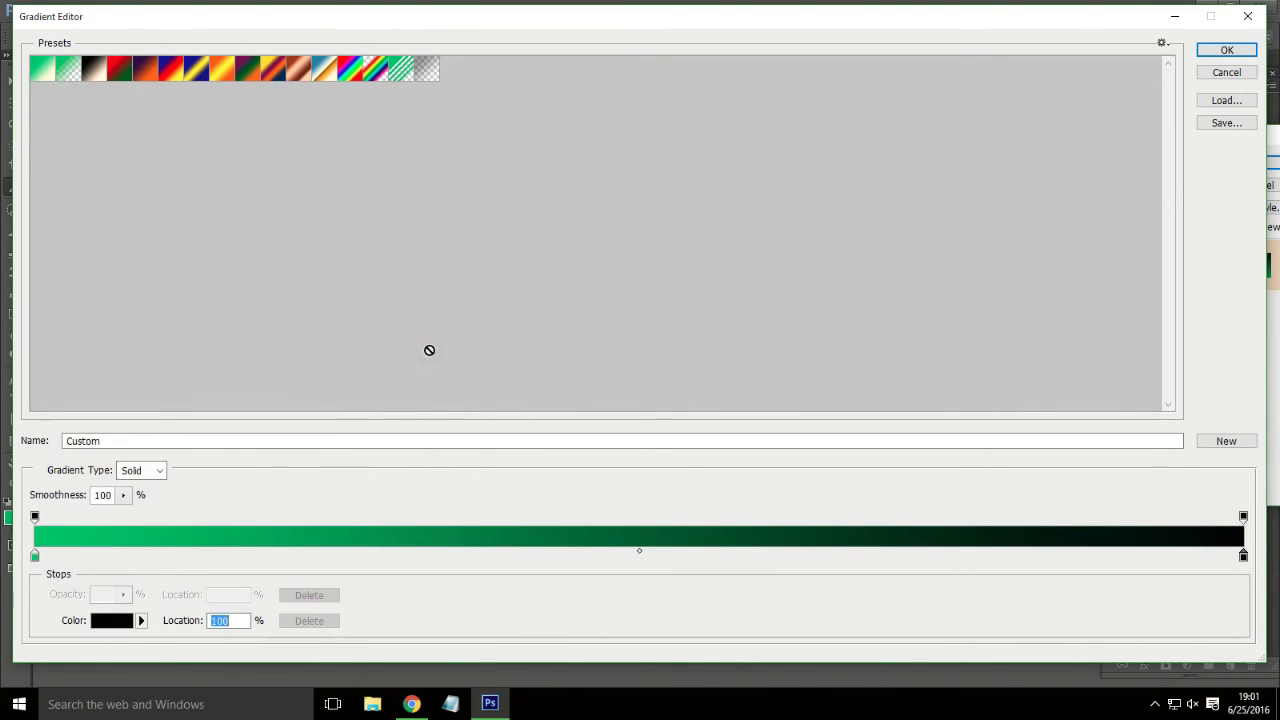
{"action": "left_click", "coordinate": [1225, 51]}
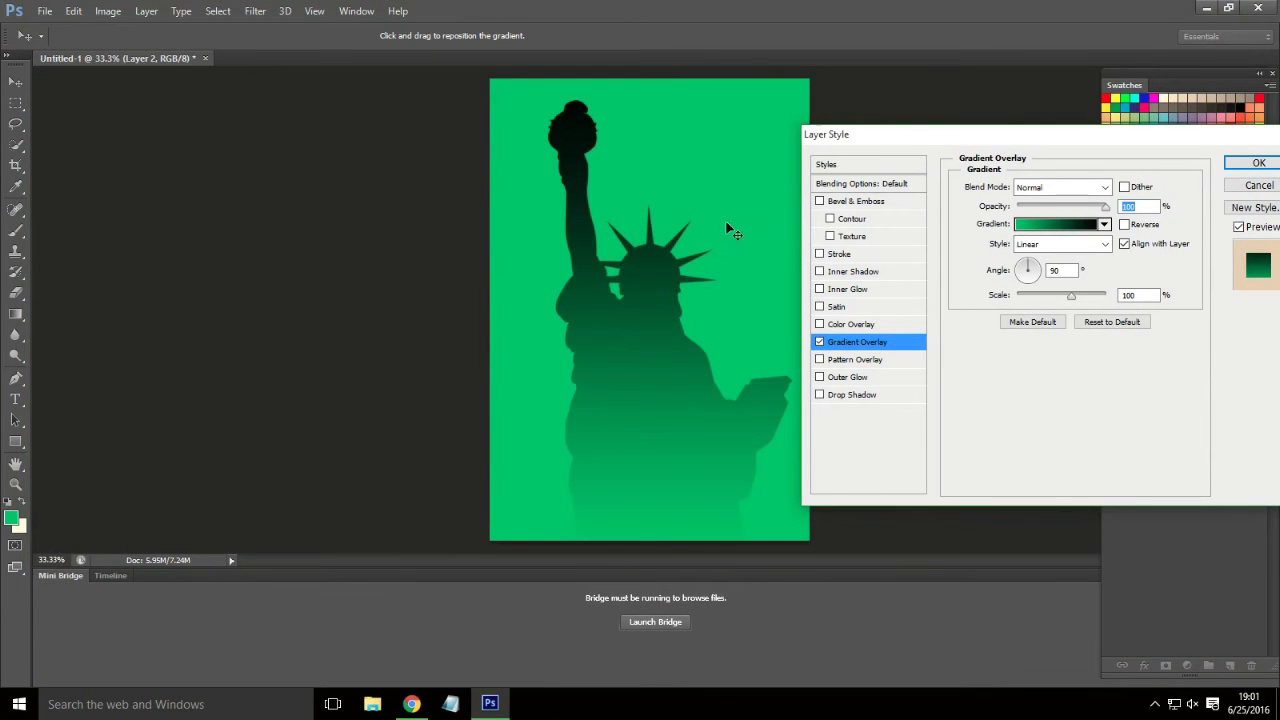
{"action": "left_click", "coordinate": [1229, 166]}
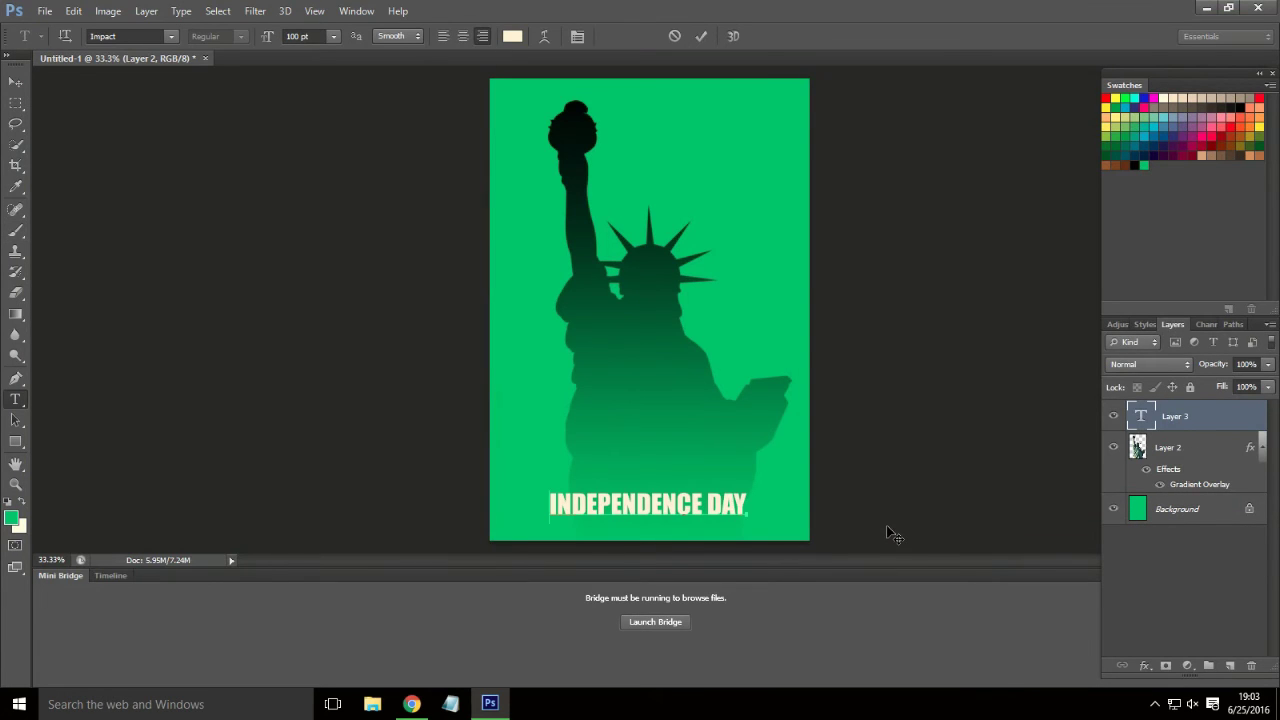
- Replace the entire caption text with 'JULY 4', then zoom in twice on it for inspection
{"action": "key", "text": "ctrl+a"}
{"action": "type", "text": "JULY 4"}
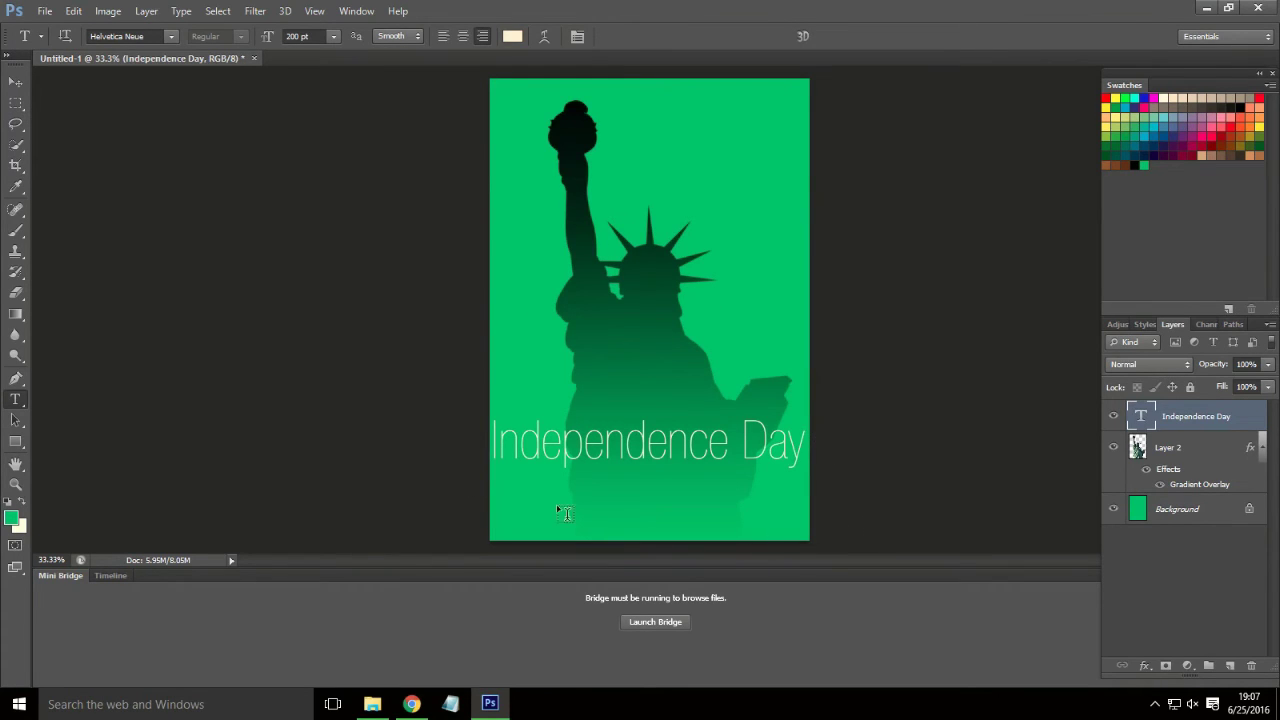
{"action": "key", "text": "z"}
{"action": "left_click", "coordinate": [558, 438]}
{"action": "left_click", "coordinate": [558, 438]}
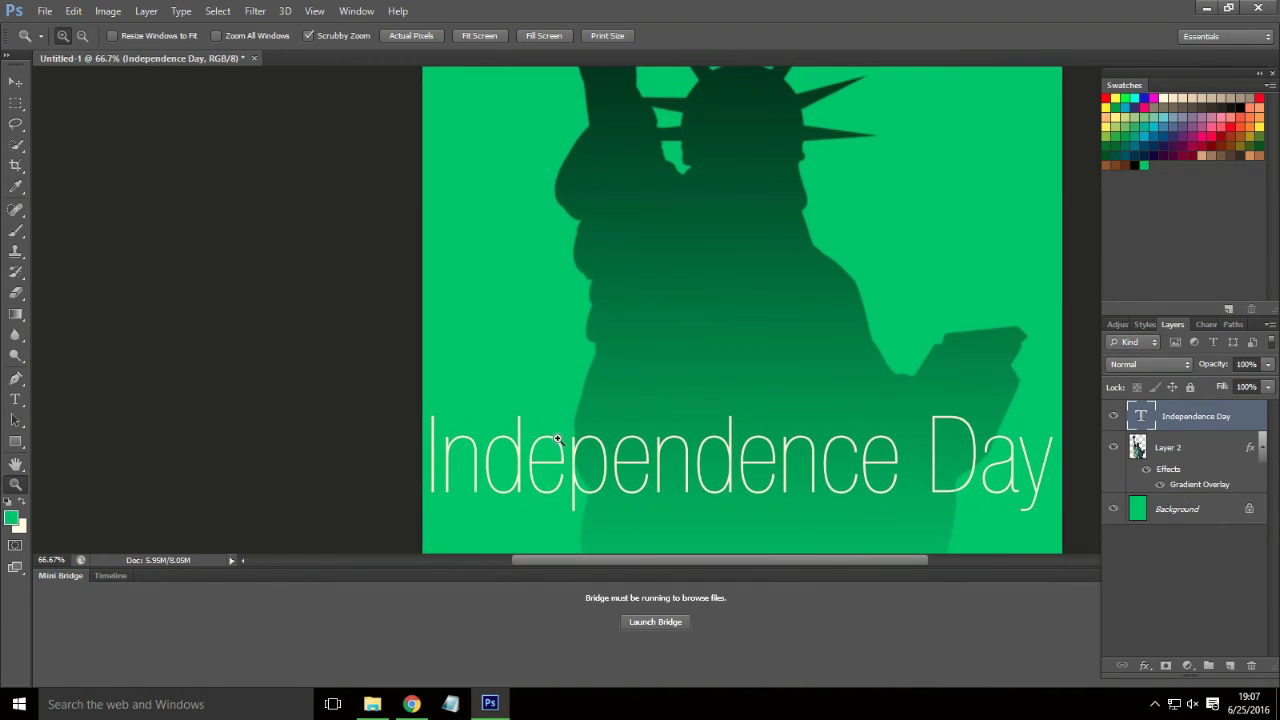